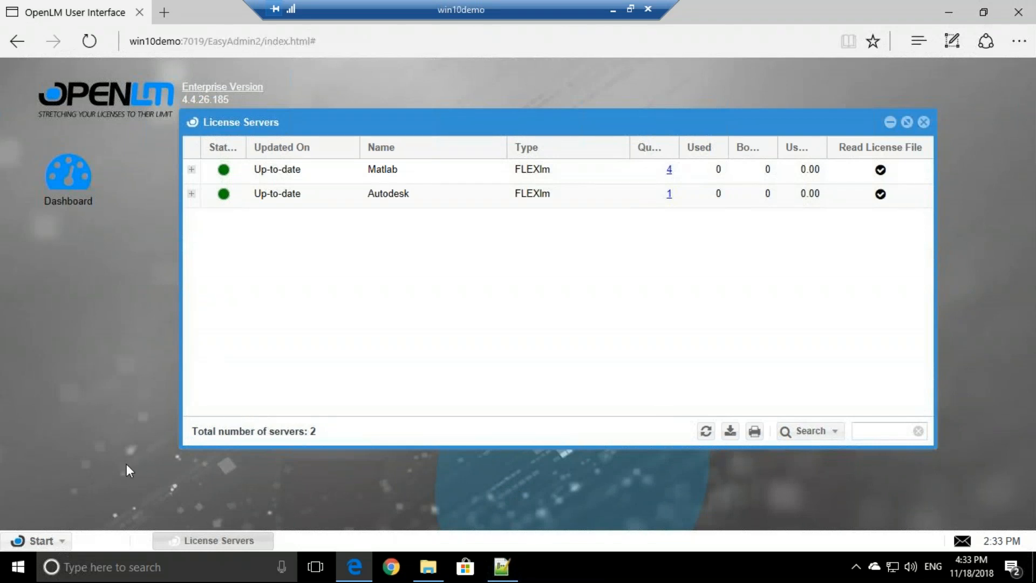
Open the Administration window from the OpenLM Start menu.
left_click(42, 541)
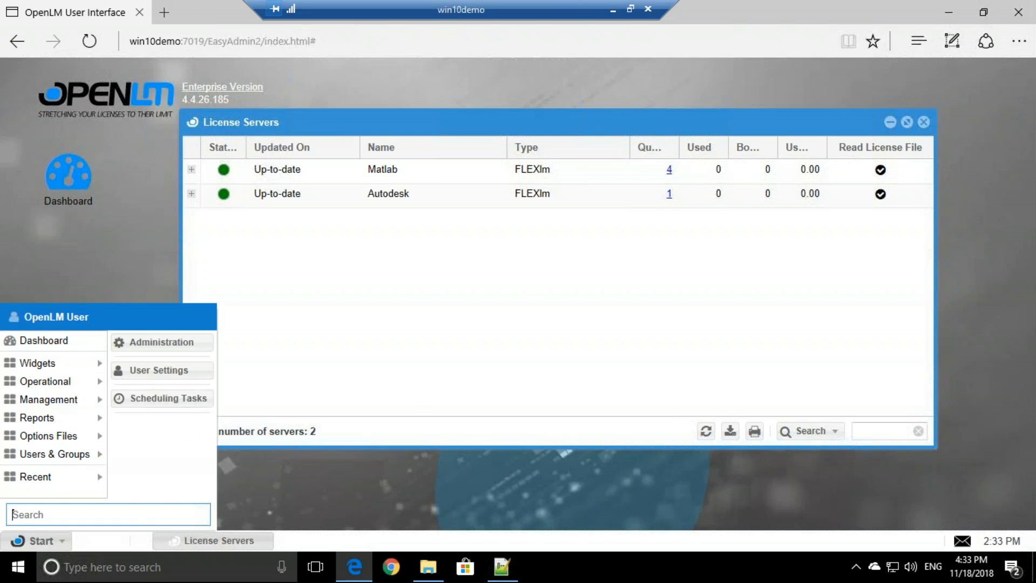
left_click(203, 344)
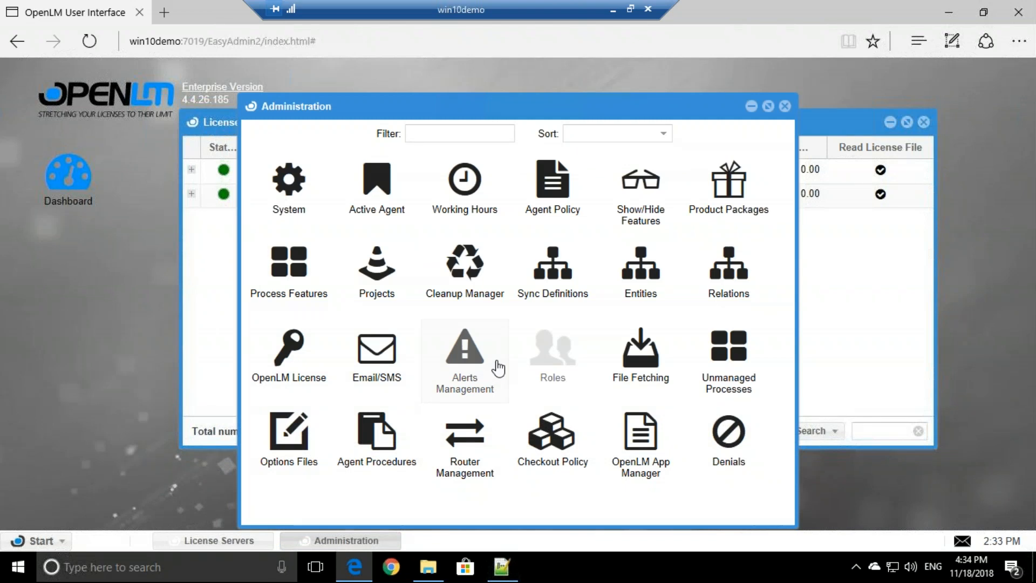
In Alerts Management, create a new alert rule named 'Rule 1' with Alert severity.
left_click(498, 368)
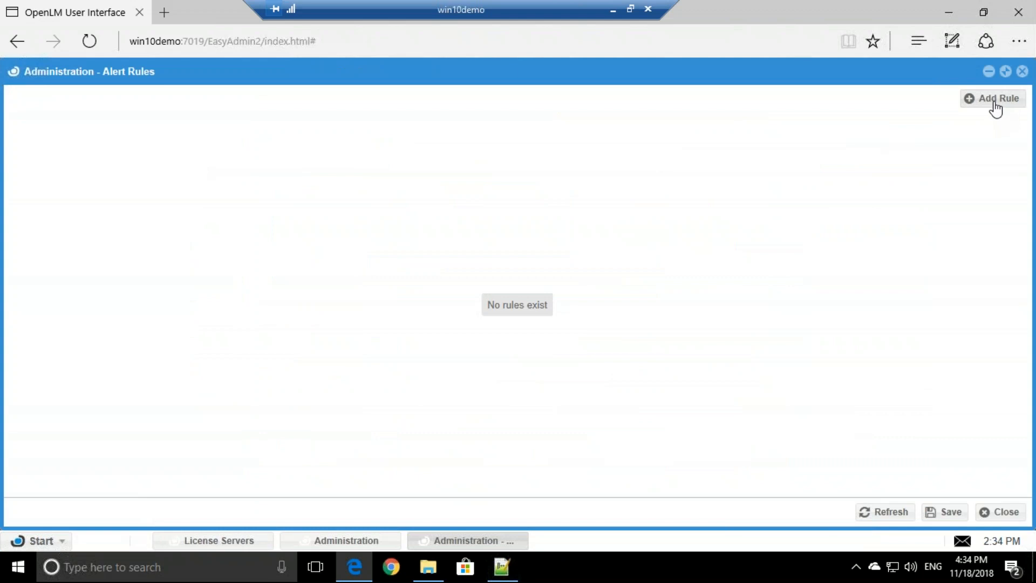
left_click(995, 102)
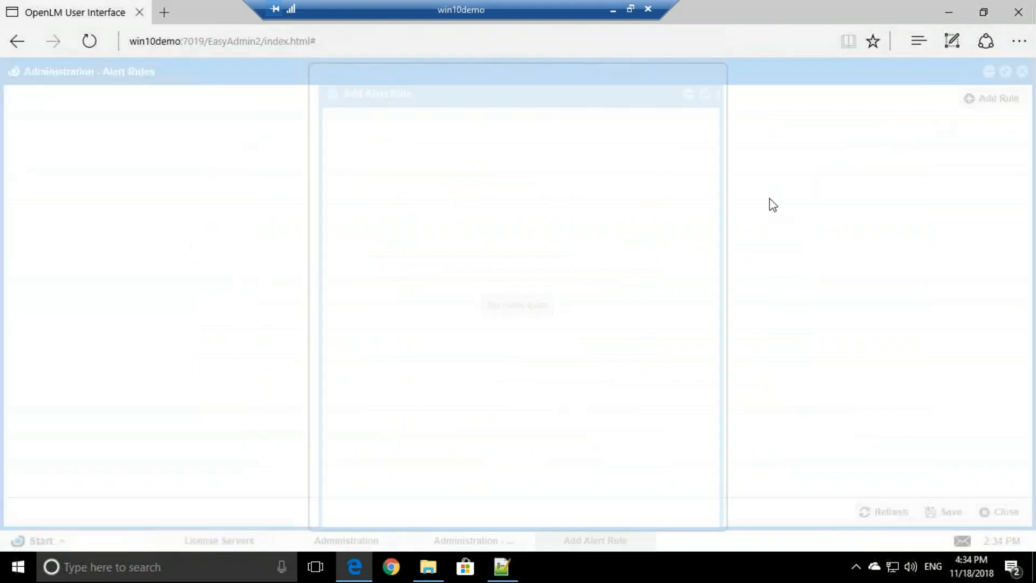
type("Rule 1")
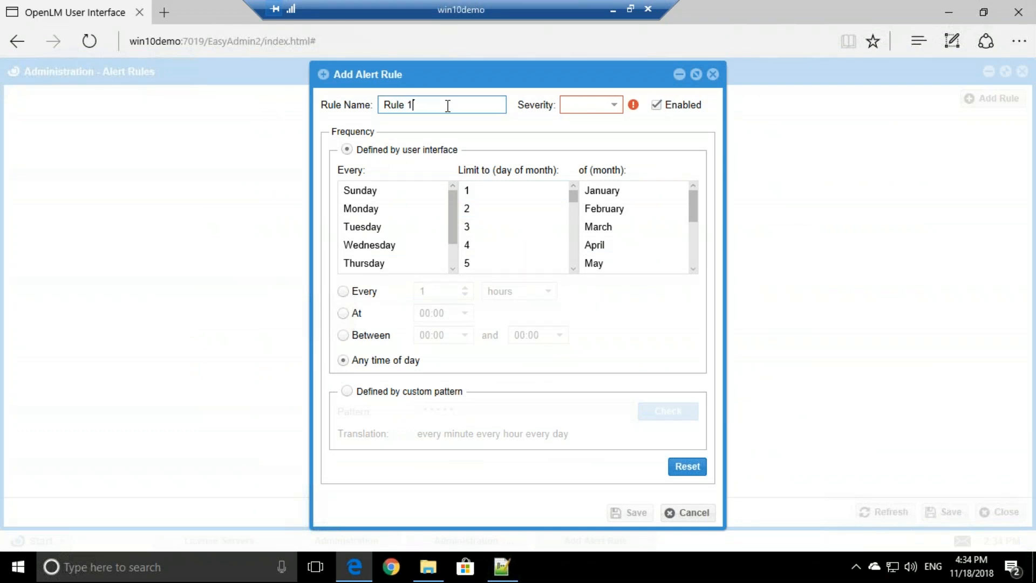
left_click(593, 106)
left_click(594, 124)
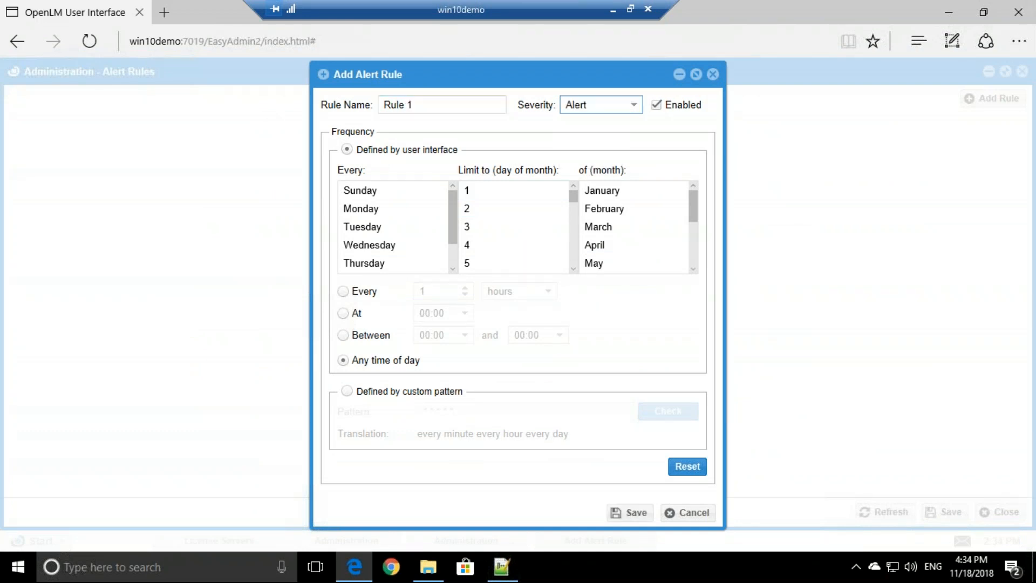
scroll(381, 218, "down", 1)
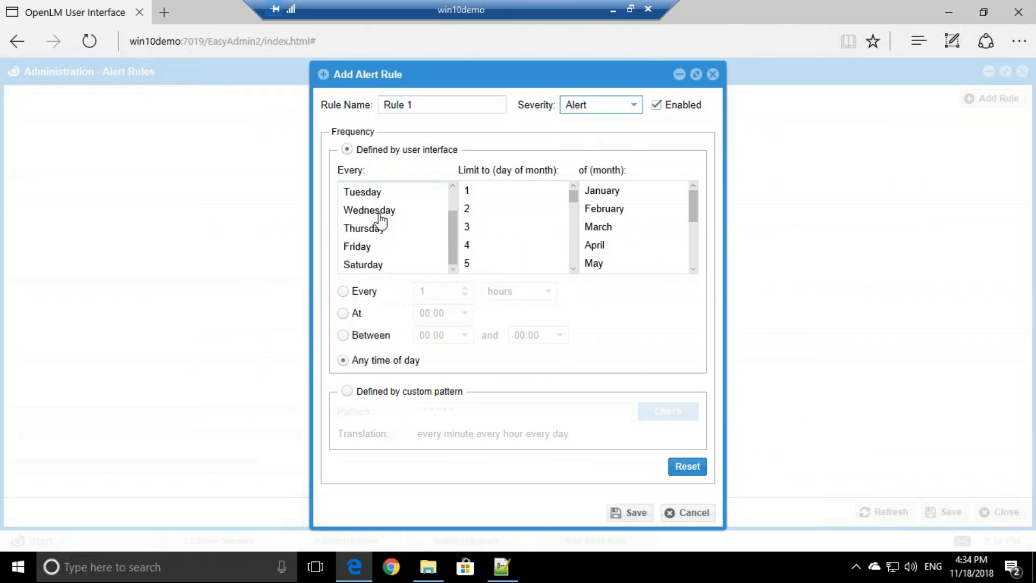
left_click(379, 216)
scroll(380, 219, "up", 2)
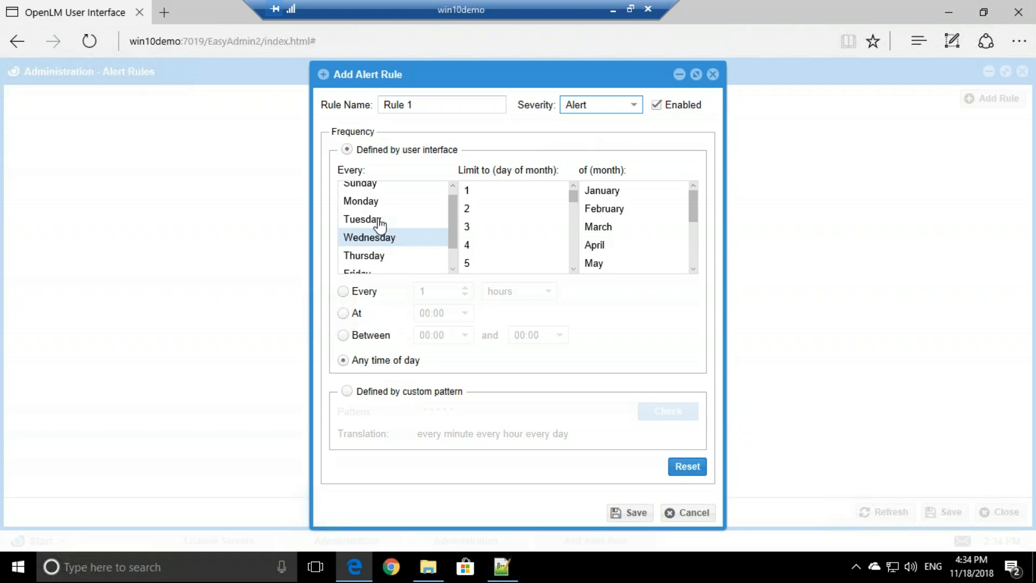
scroll(384, 240, "up", 1)
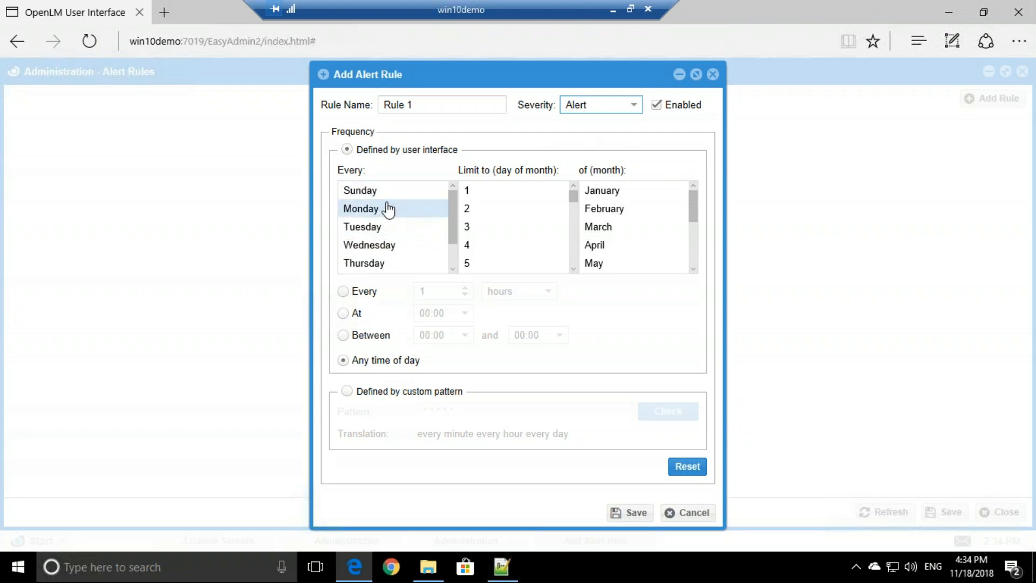
scroll(382, 232, "down", 1)
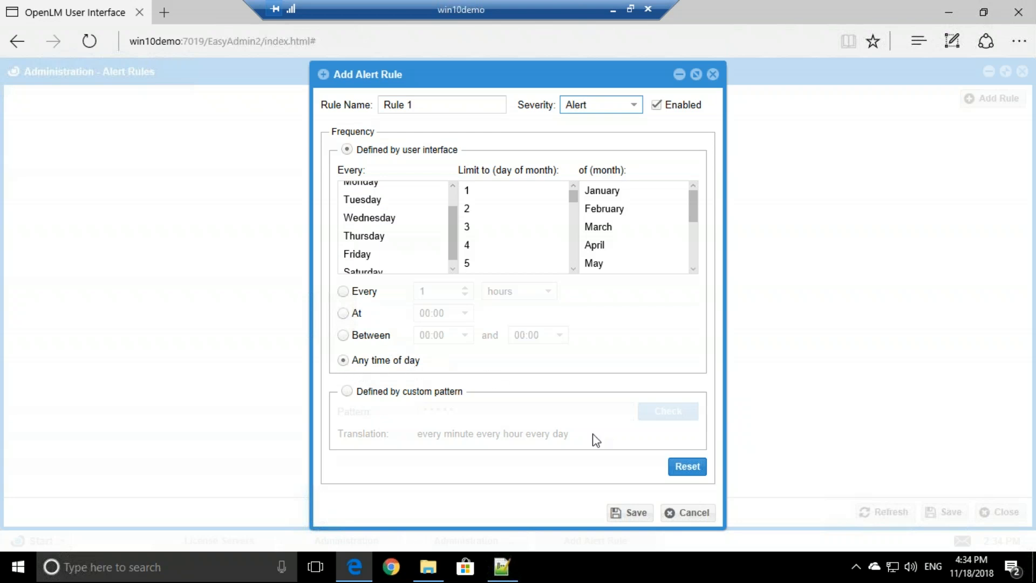
Save Rule 1 and pick Feature usage percentage as the condition type.
left_click(637, 514)
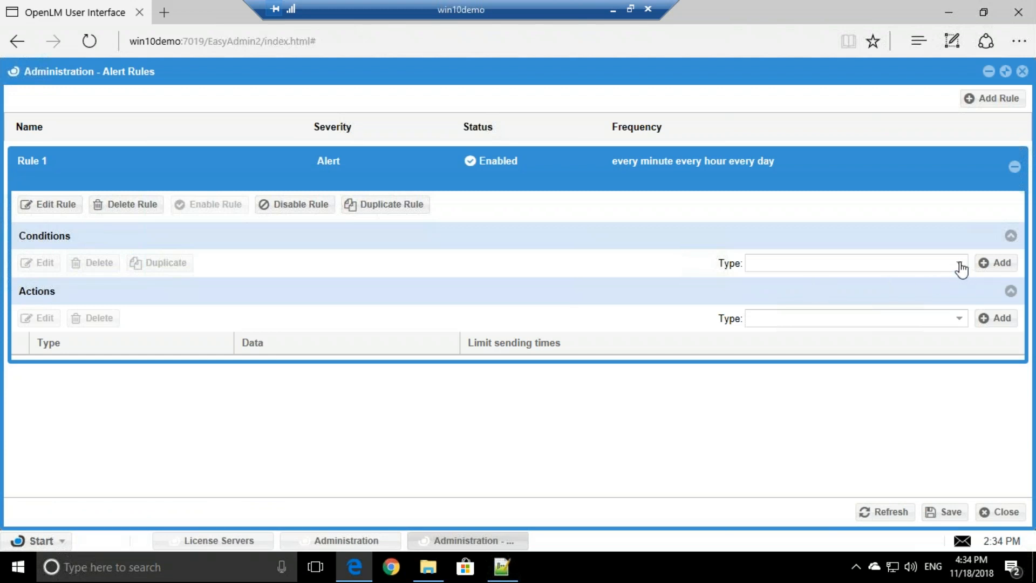
left_click(960, 266)
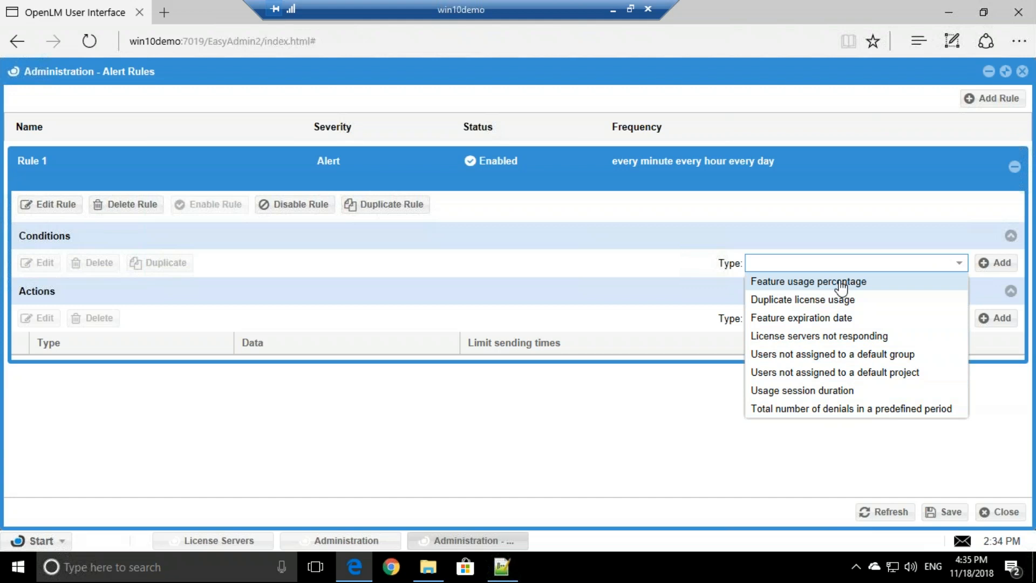
left_click(830, 283)
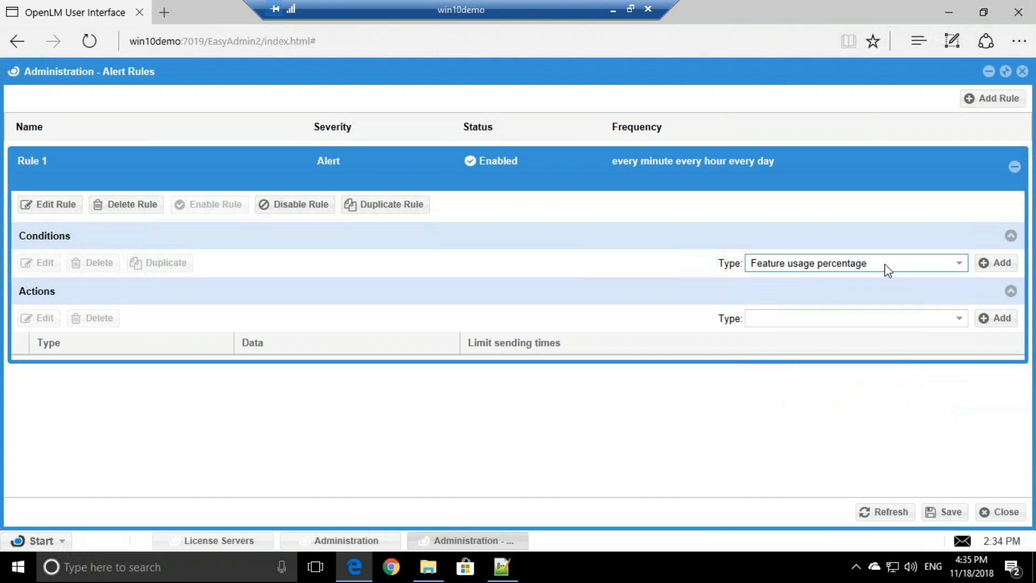
Add a Feature usage percentage condition with Usage Percentage greater than 90.
left_click(987, 266)
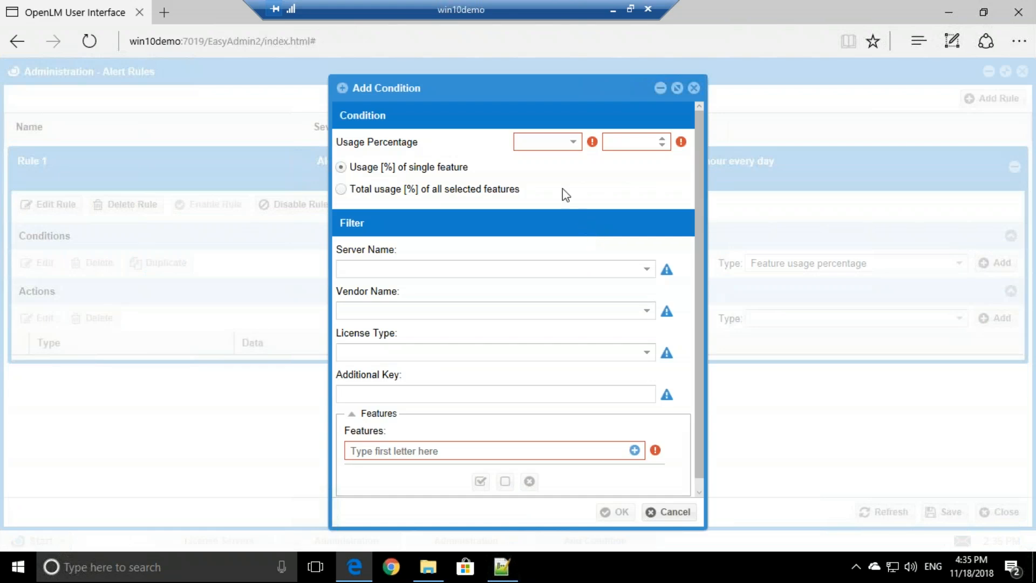
left_click(539, 149)
left_click(576, 158)
left_click(624, 141)
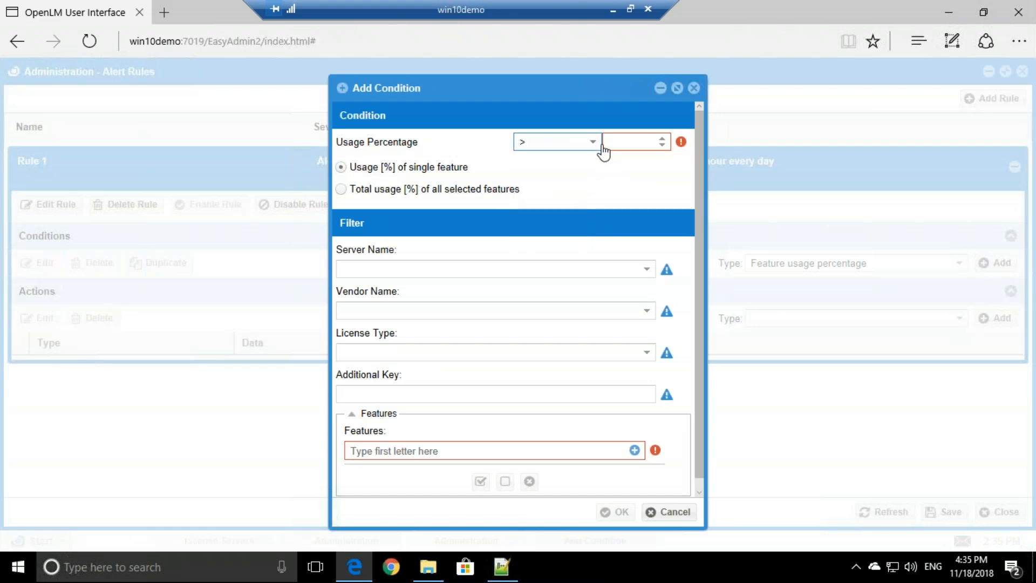
type("90")
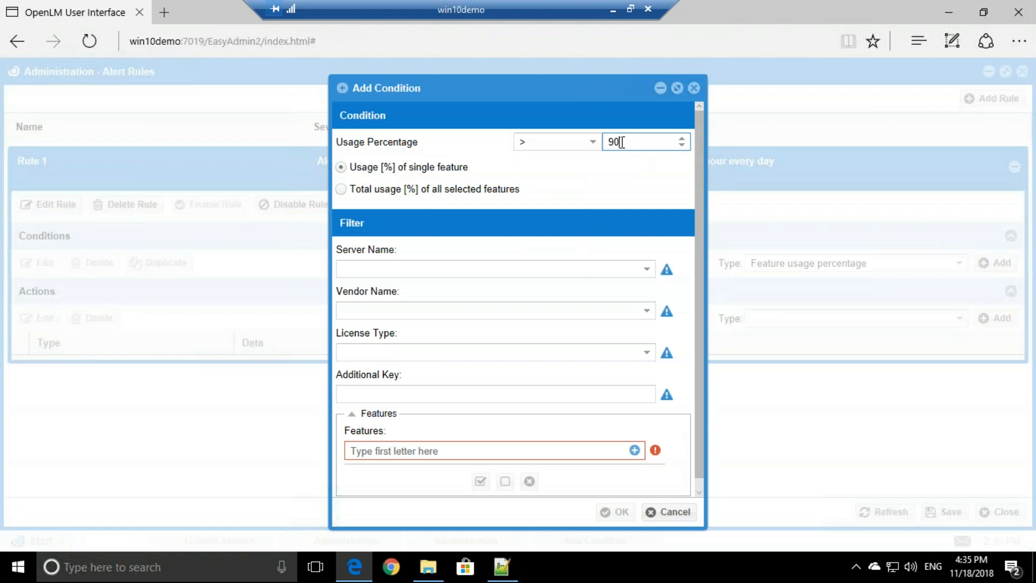
left_click_drag(623, 142, 607, 141)
left_click(634, 145)
Apply the usage percentage condition to all six listed features and confirm it.
left_click(345, 192)
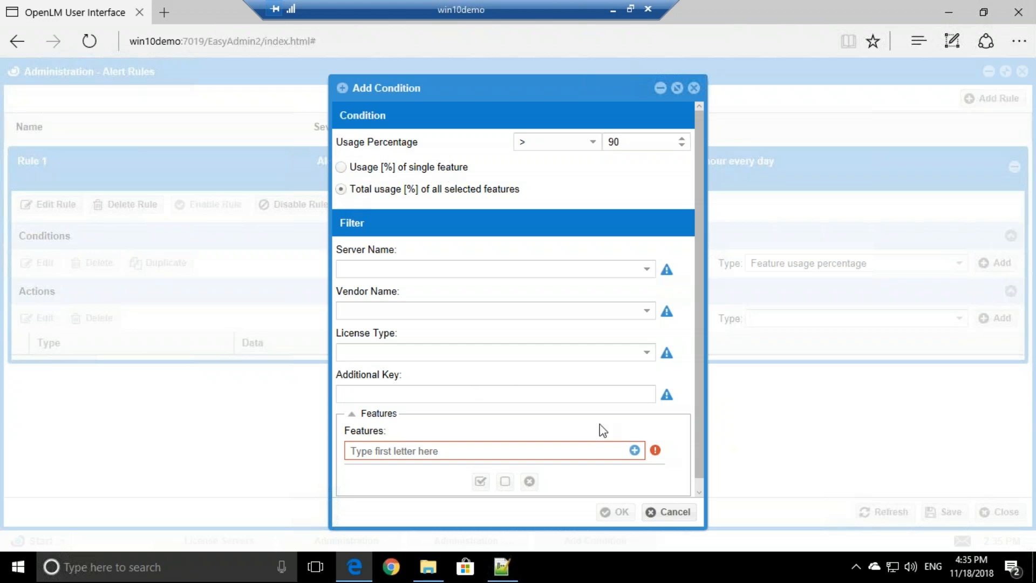
left_click(636, 452)
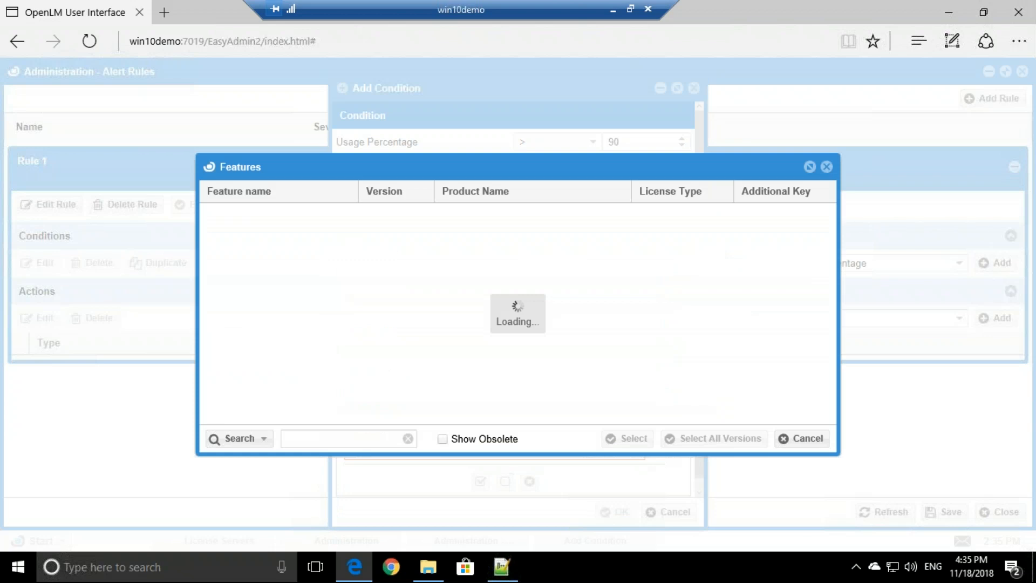
left_click_drag(275, 221, 300, 309)
left_click(631, 440)
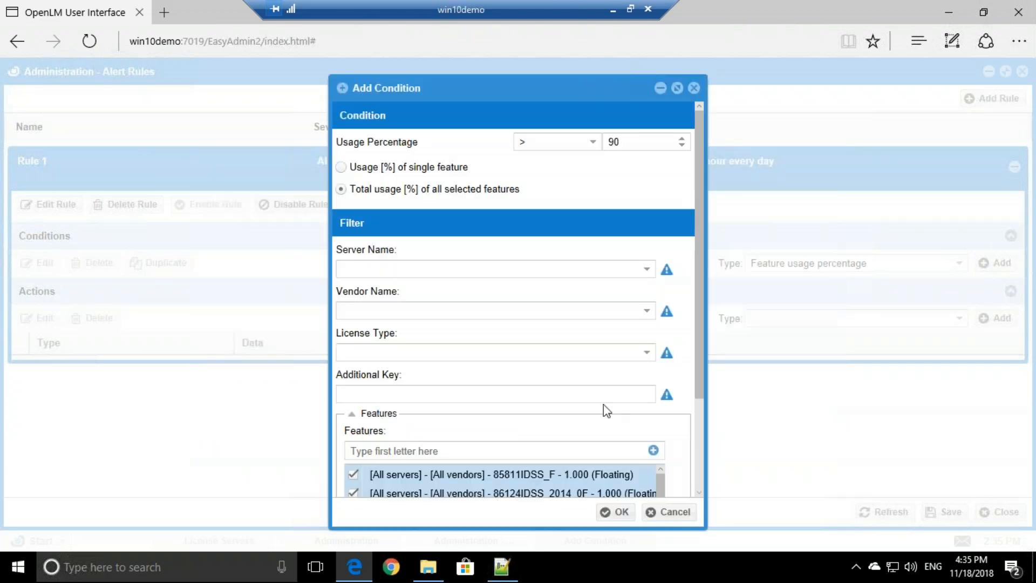
left_click(341, 167)
scroll(577, 387, "down", 2)
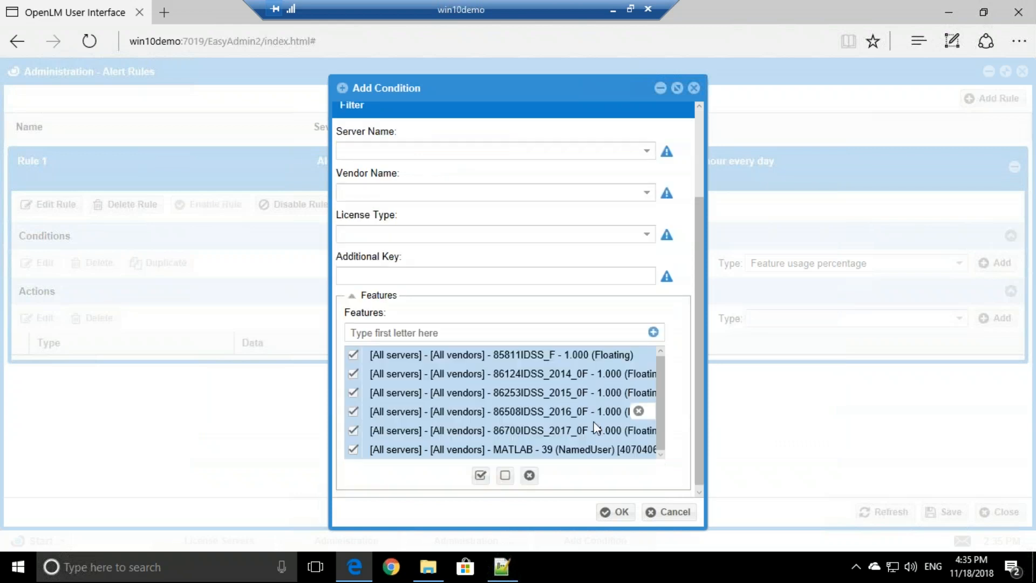
left_click(614, 514)
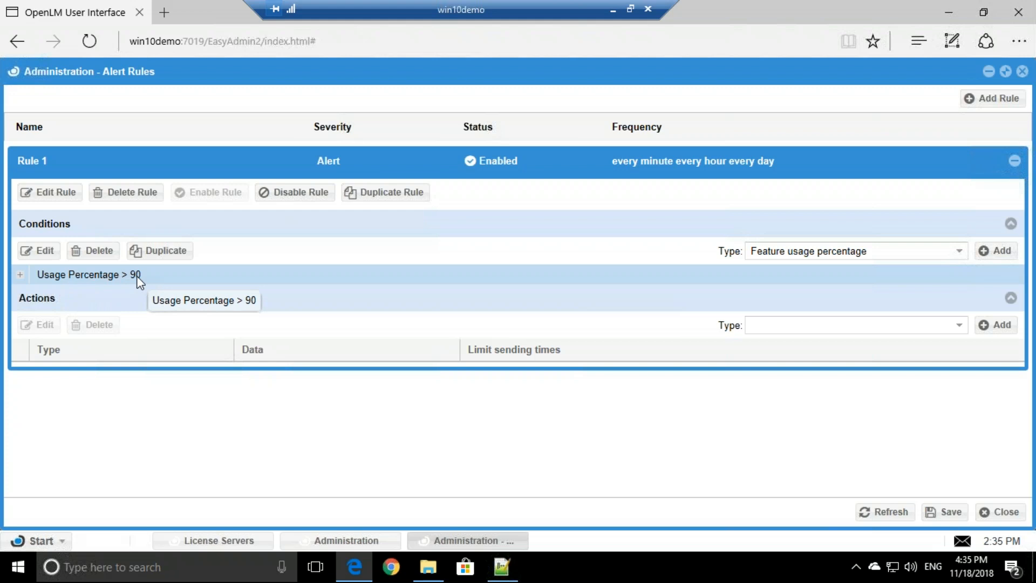
Choose Duplicate license usage as the next condition type.
left_click(958, 253)
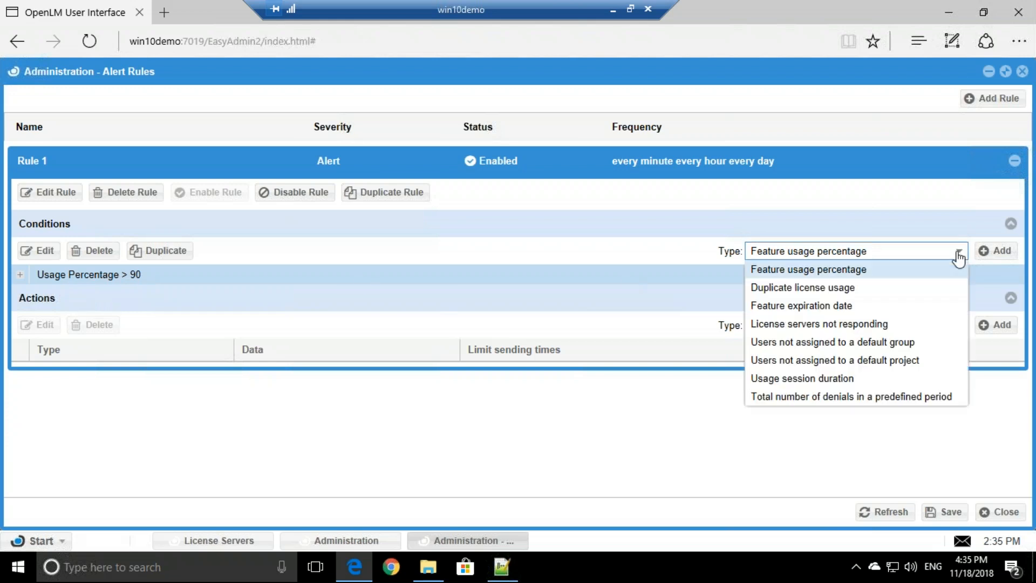
left_click(797, 291)
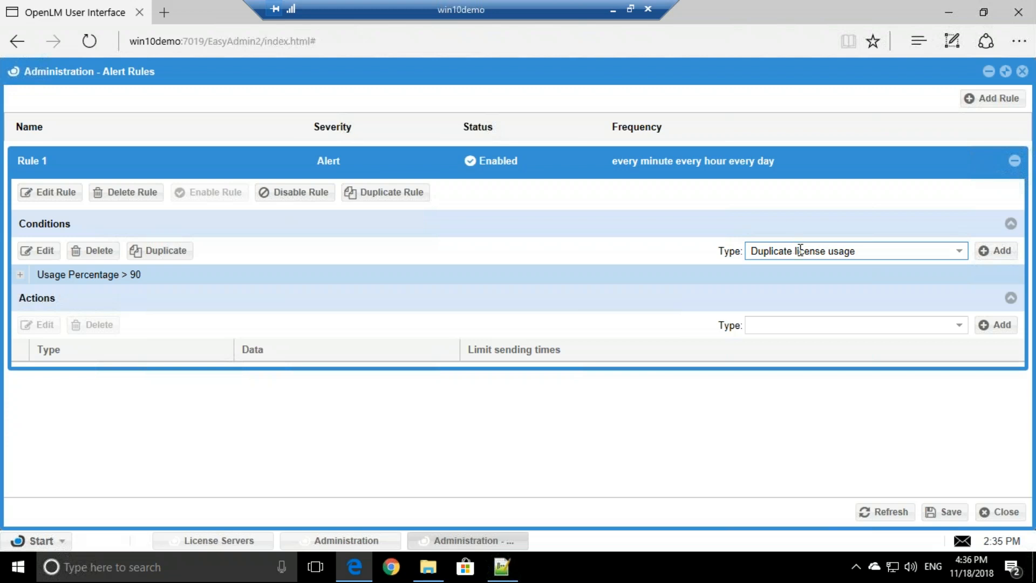
Add a Duplicate license usage condition for same or related licenses, covering all six features.
left_click(996, 252)
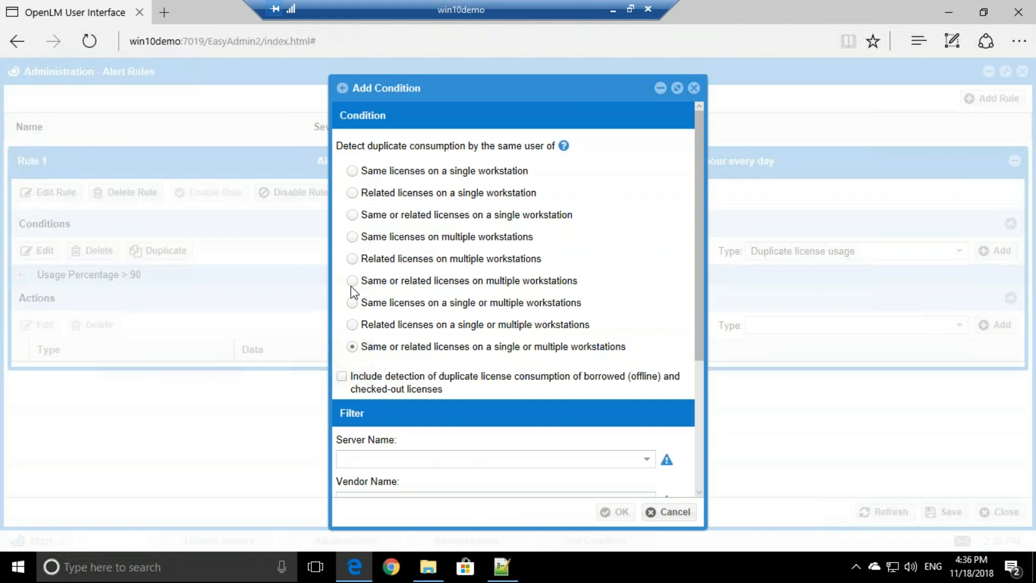
left_click(351, 337)
scroll(454, 366, "down", 1)
scroll(453, 366, "down", 3)
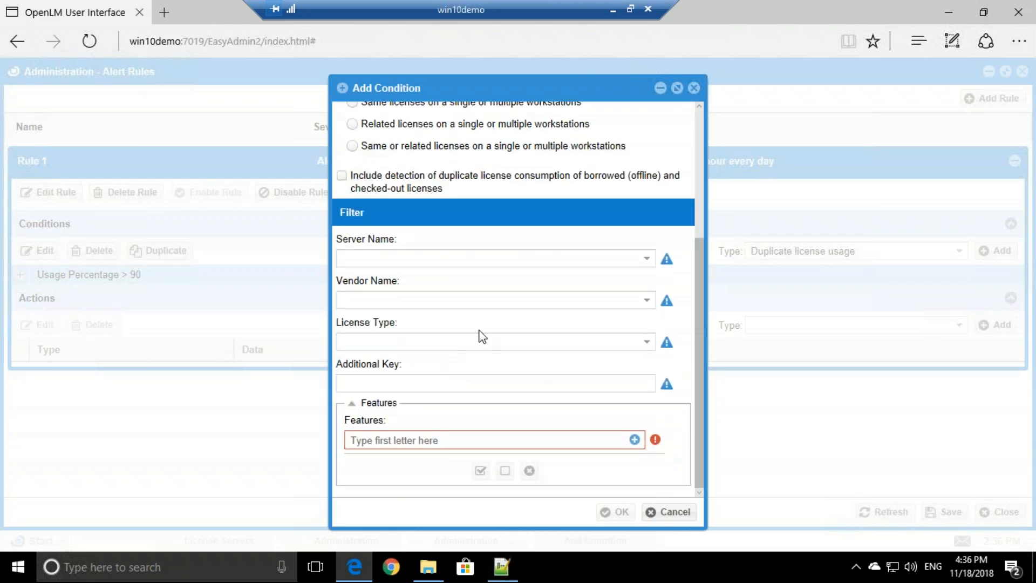
left_click(635, 441)
left_click_drag(372, 219, 612, 403)
left_click(629, 439)
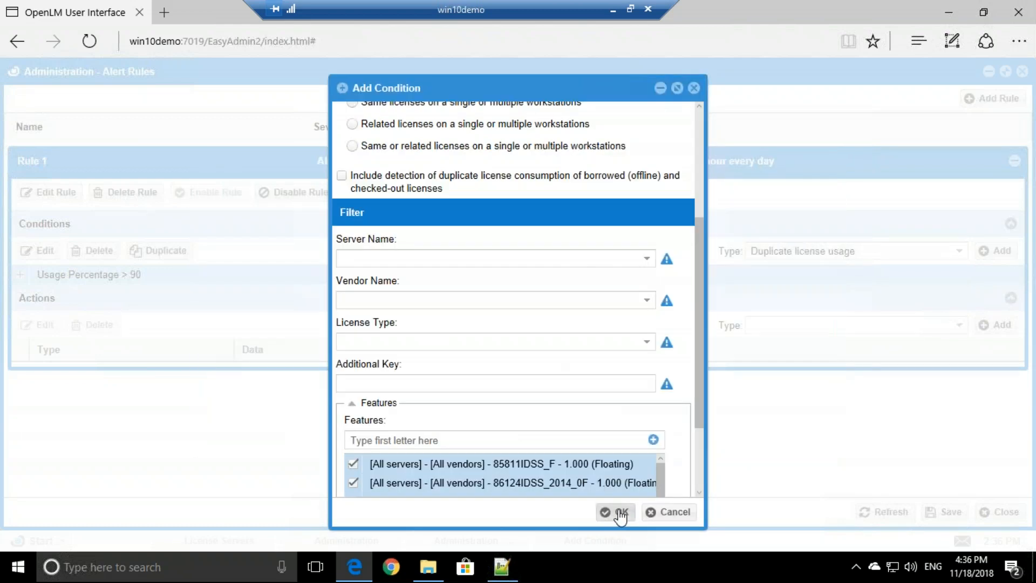
left_click(620, 513)
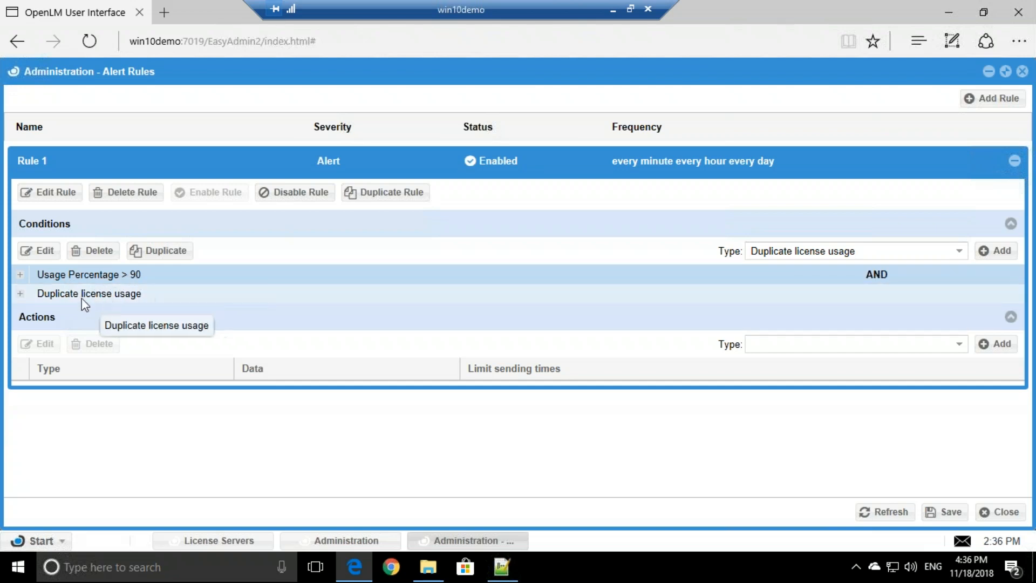
Change the join between Usage Percentage > 90 and Duplicate license usage to OR.
left_click(105, 300)
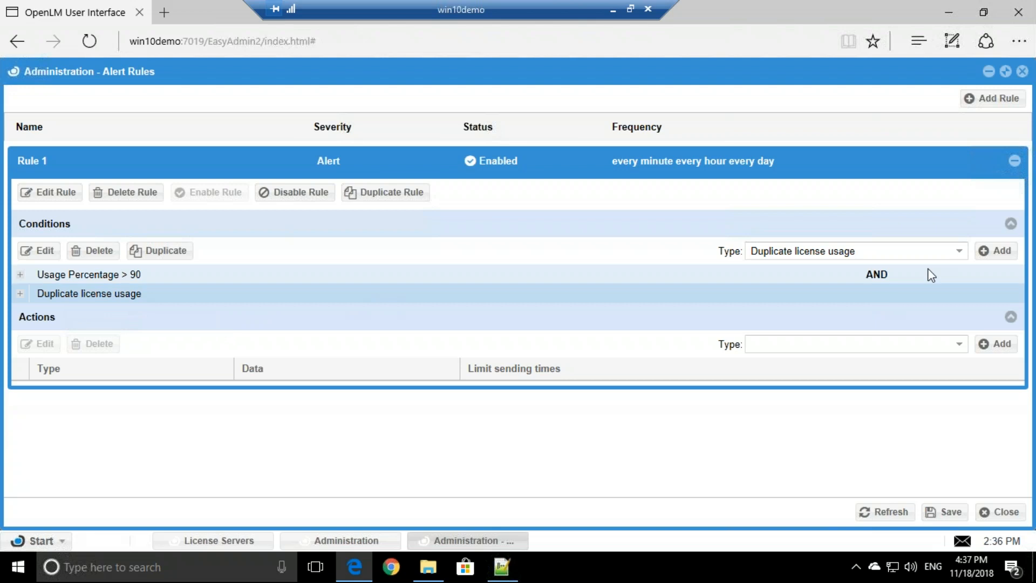
left_click(880, 275)
double_click(1016, 276)
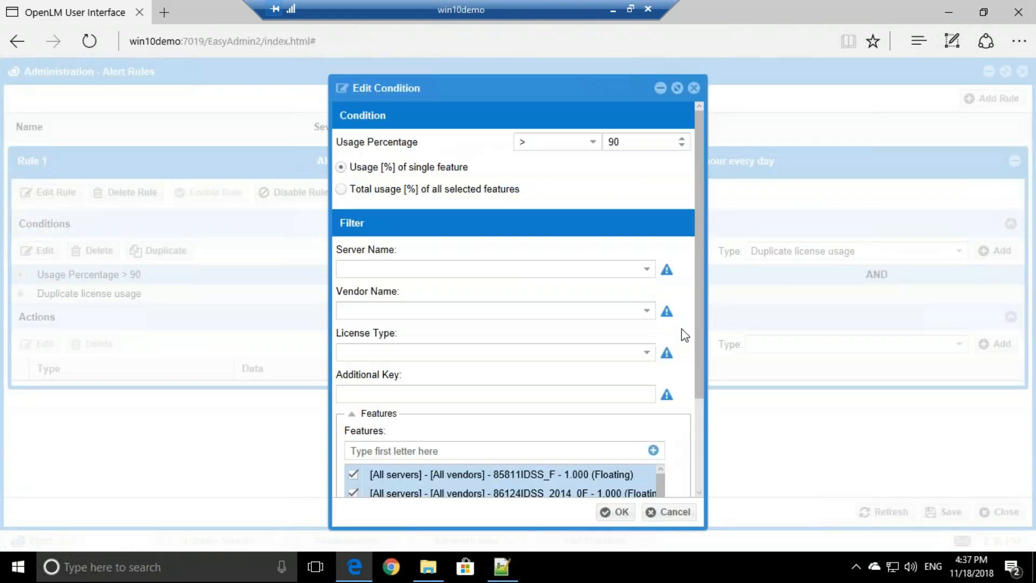
left_click(695, 88)
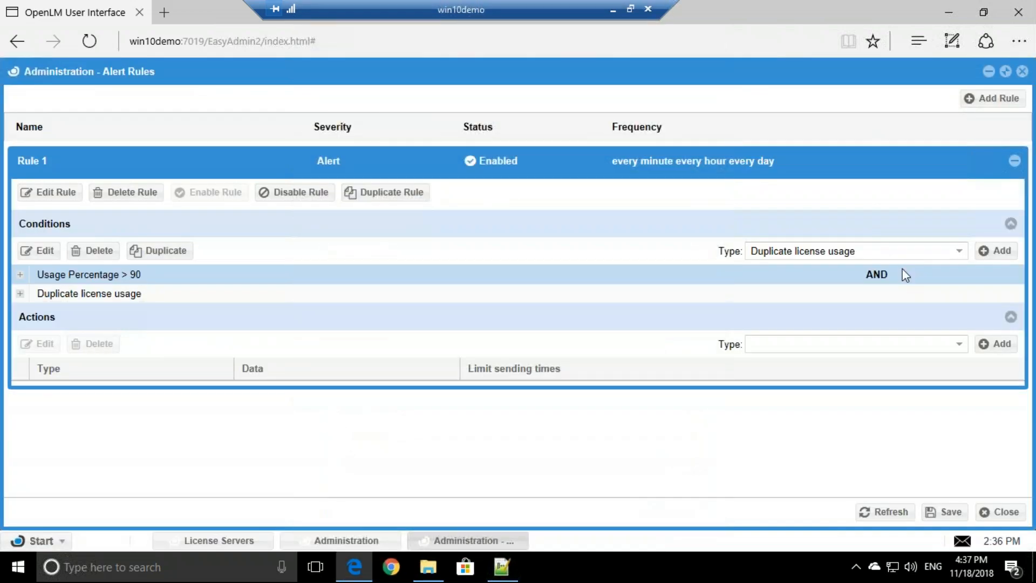
left_click(903, 274)
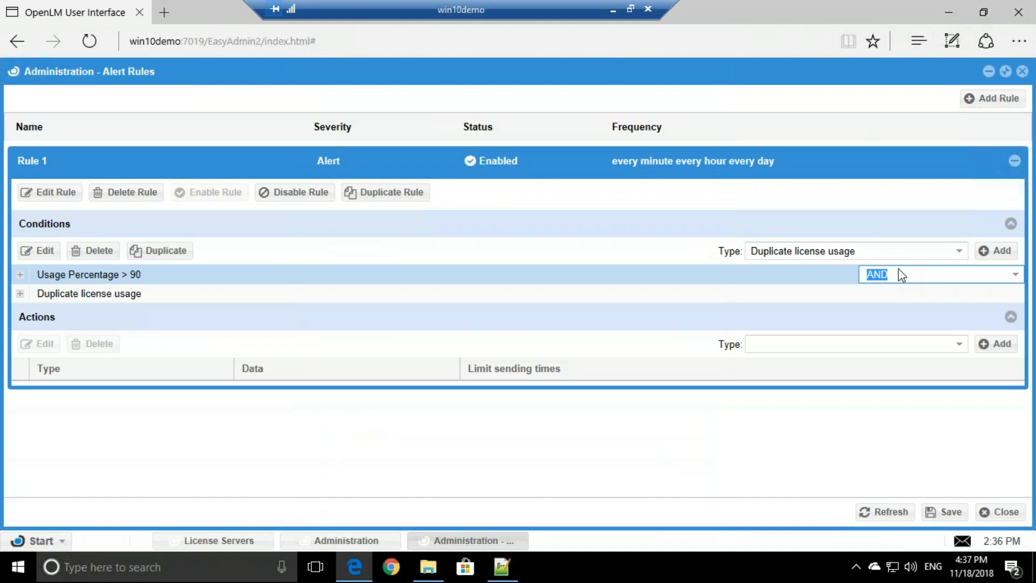
left_click(1018, 277)
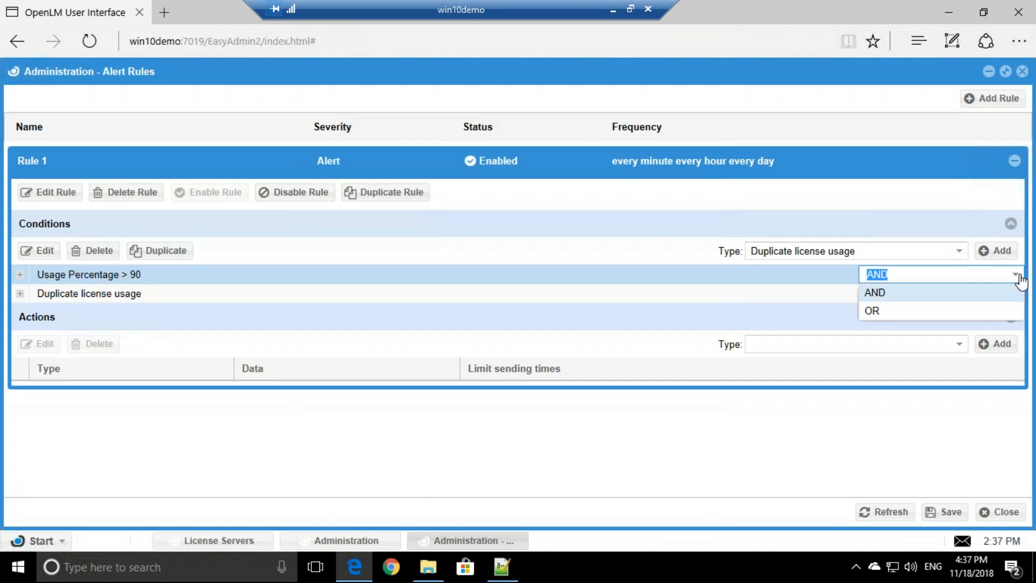
left_click(879, 313)
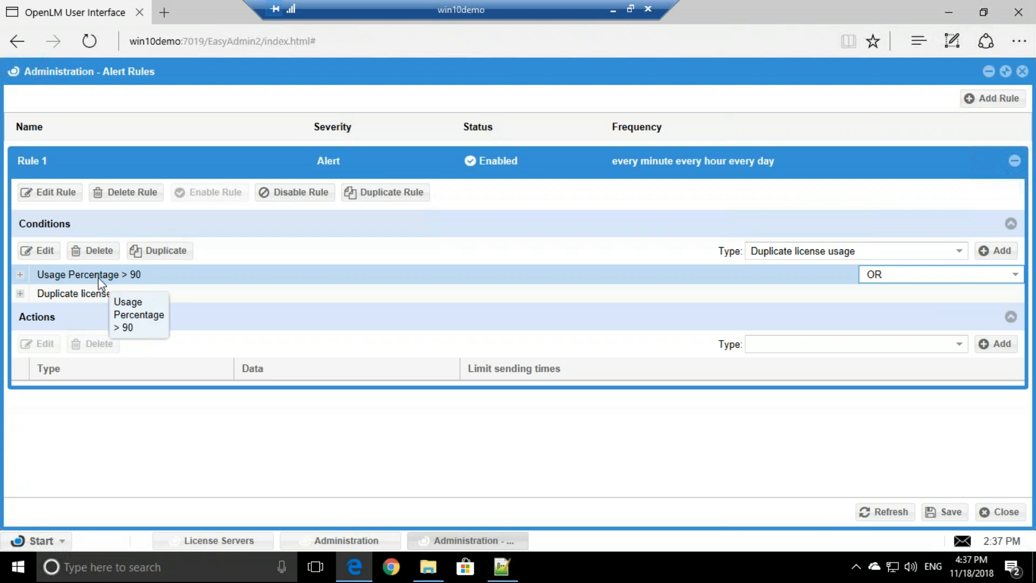
left_click(102, 295)
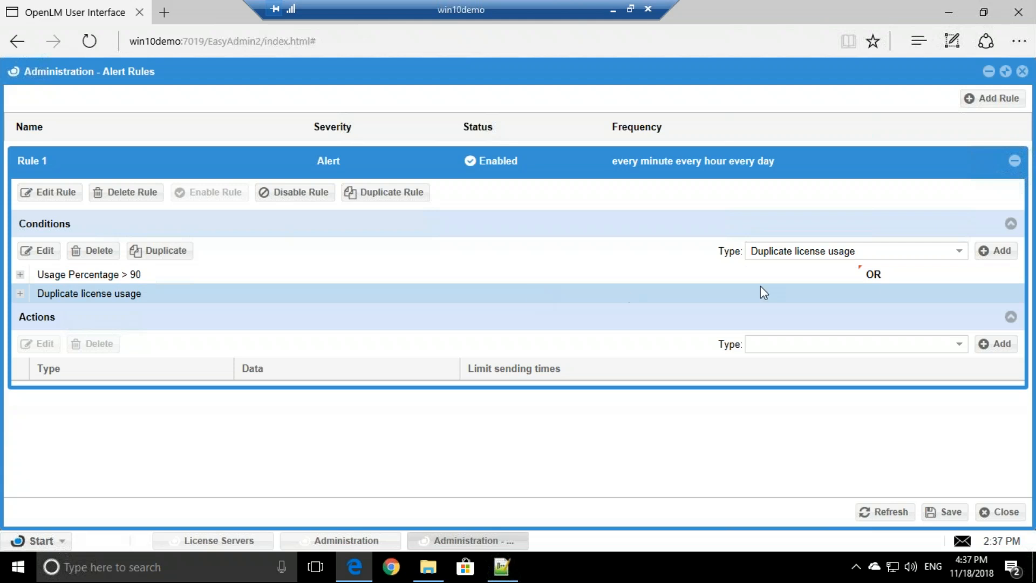
Add a Feature expiration date condition with Expiration Days less than 14.
left_click(960, 255)
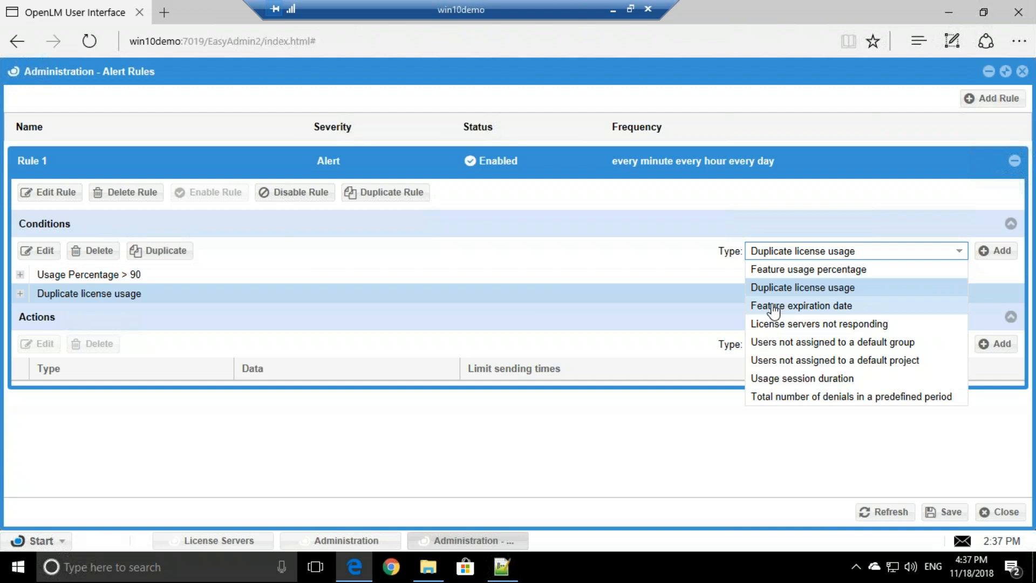
left_click(843, 306)
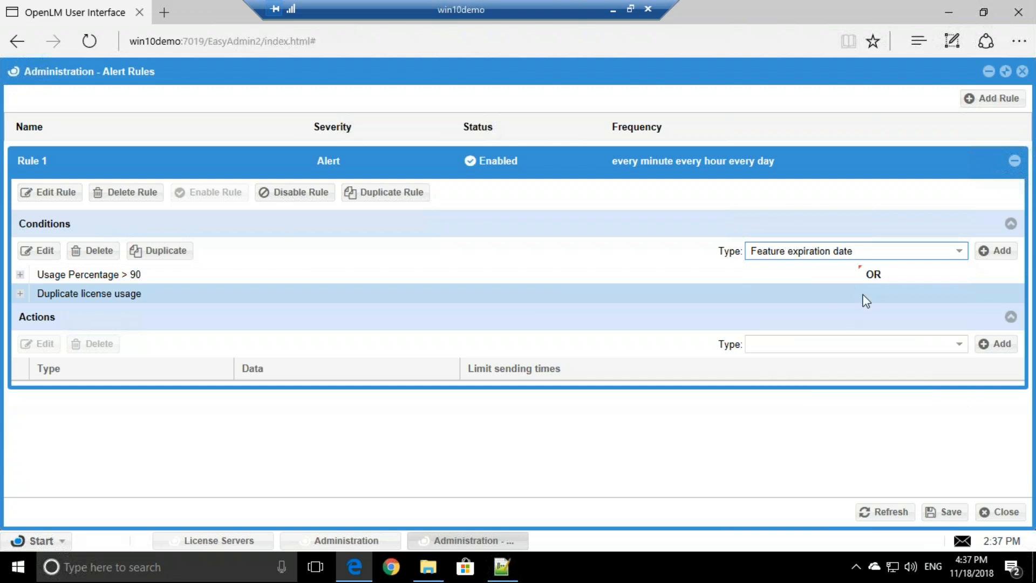
left_click(993, 251)
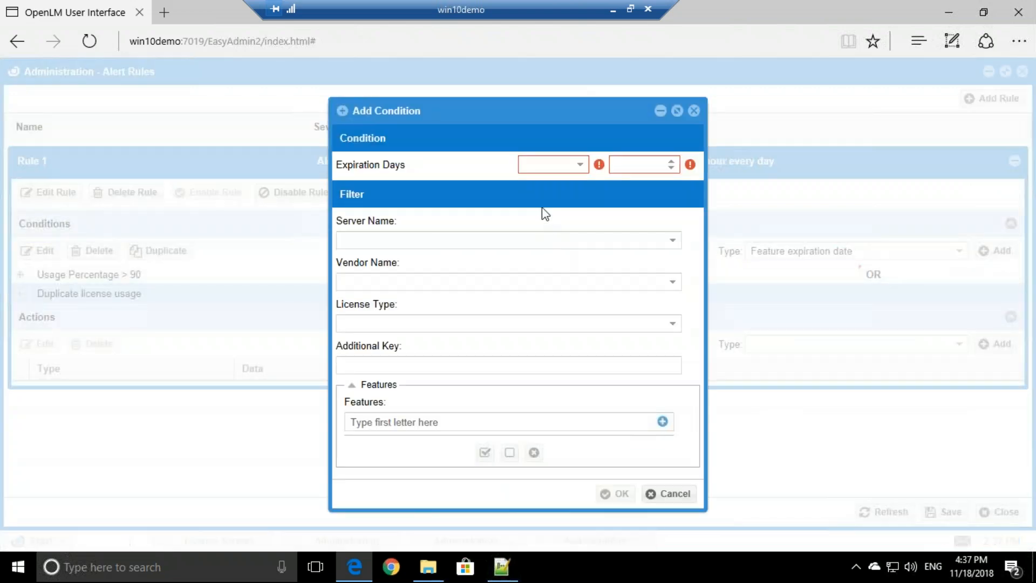
left_click(556, 166)
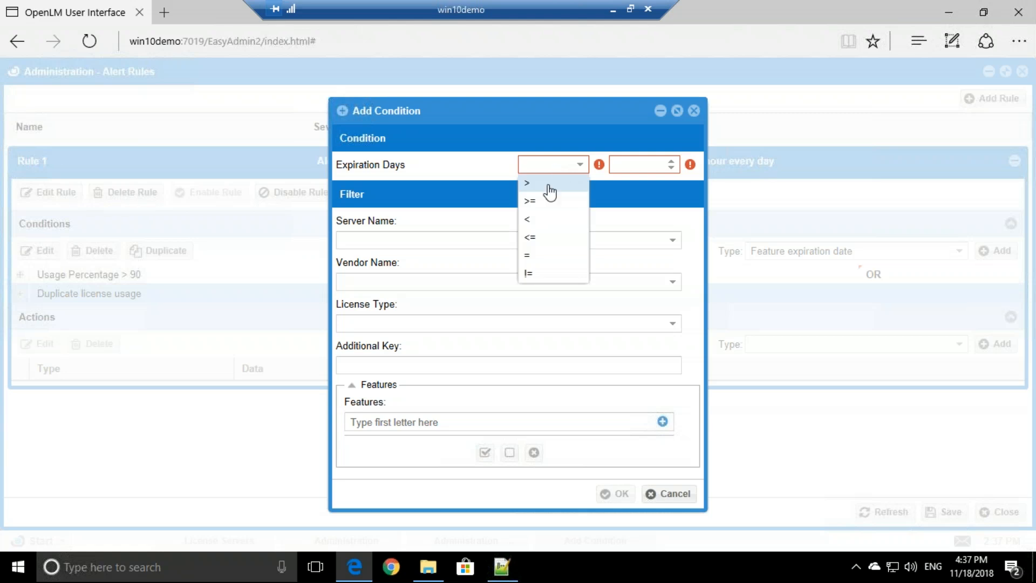
left_click(539, 223)
left_click(628, 161)
type("1")
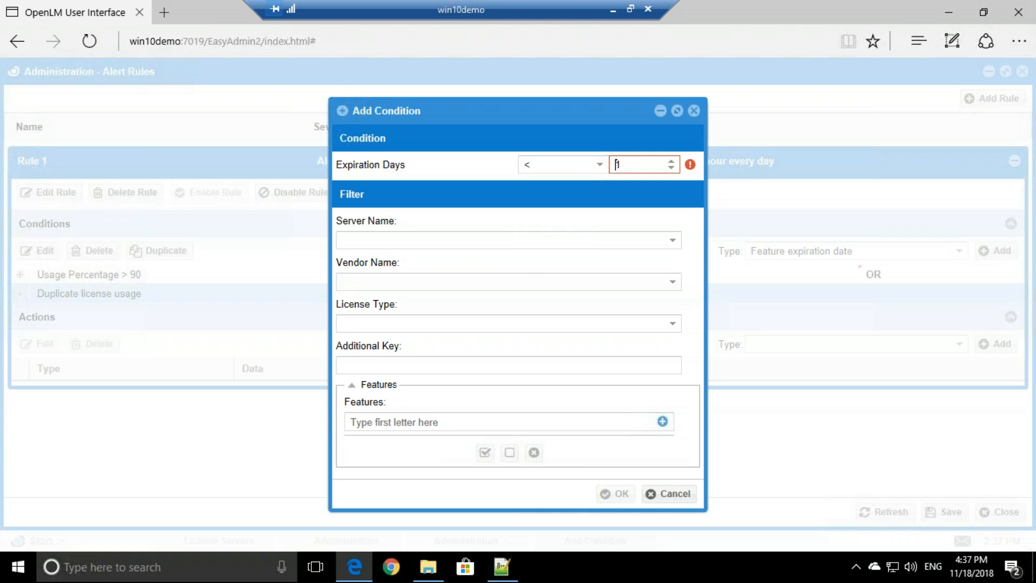
type("4")
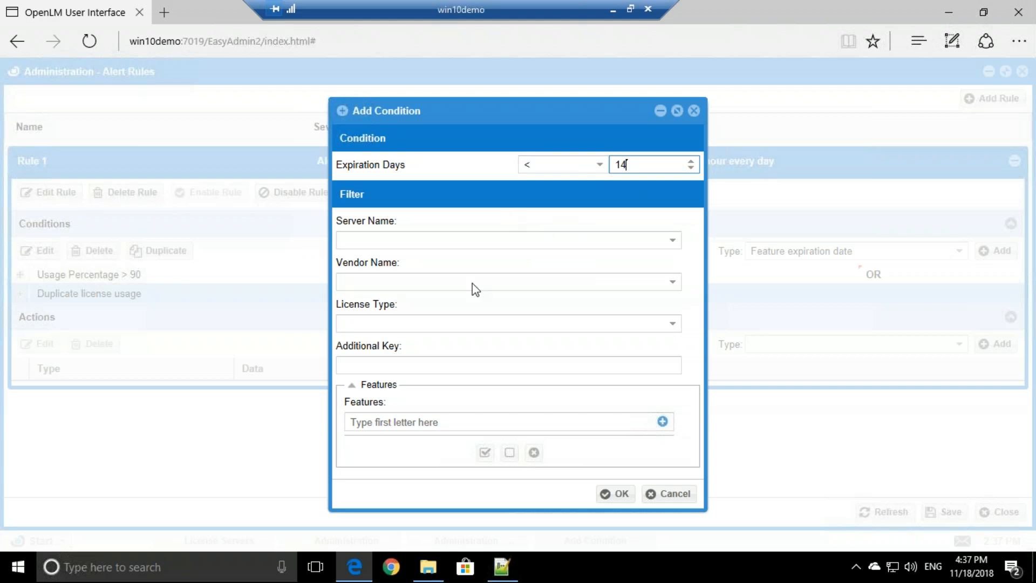
Apply the expiration condition to all six features, from 85811IDSS_F through MATLAB, and save it.
left_click(663, 422)
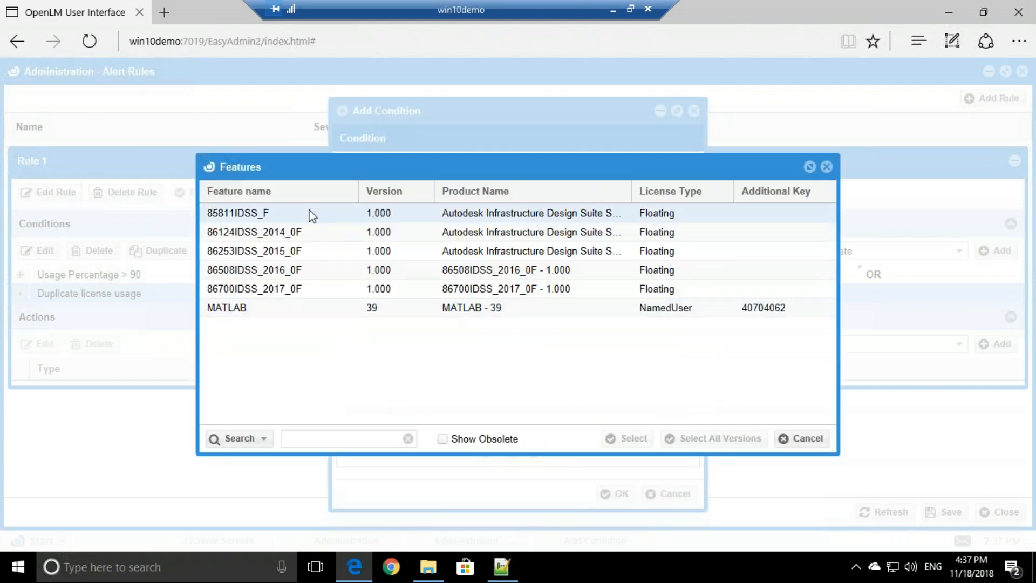
left_click(312, 215)
left_click(322, 305, "shift")
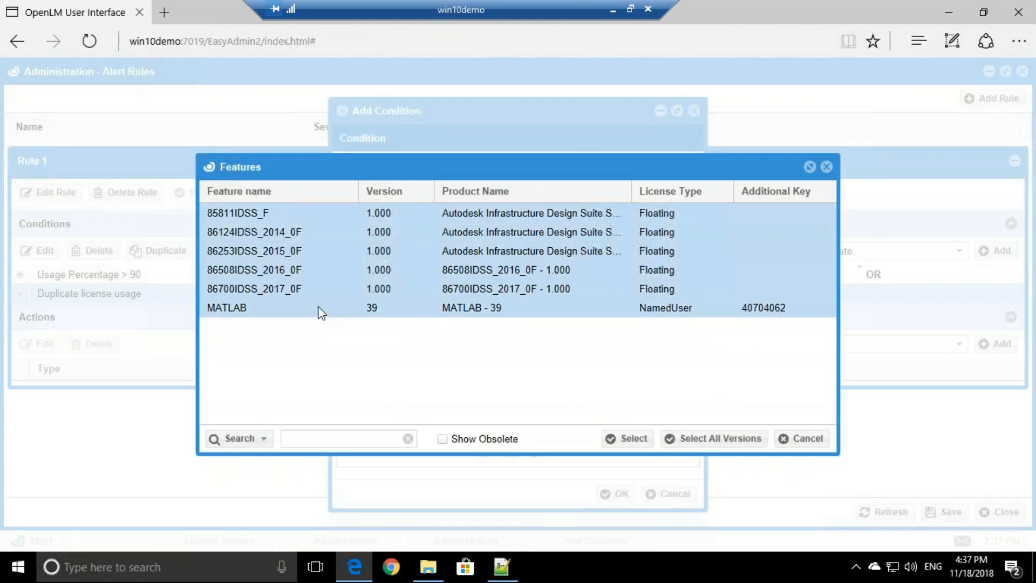
left_click(640, 442)
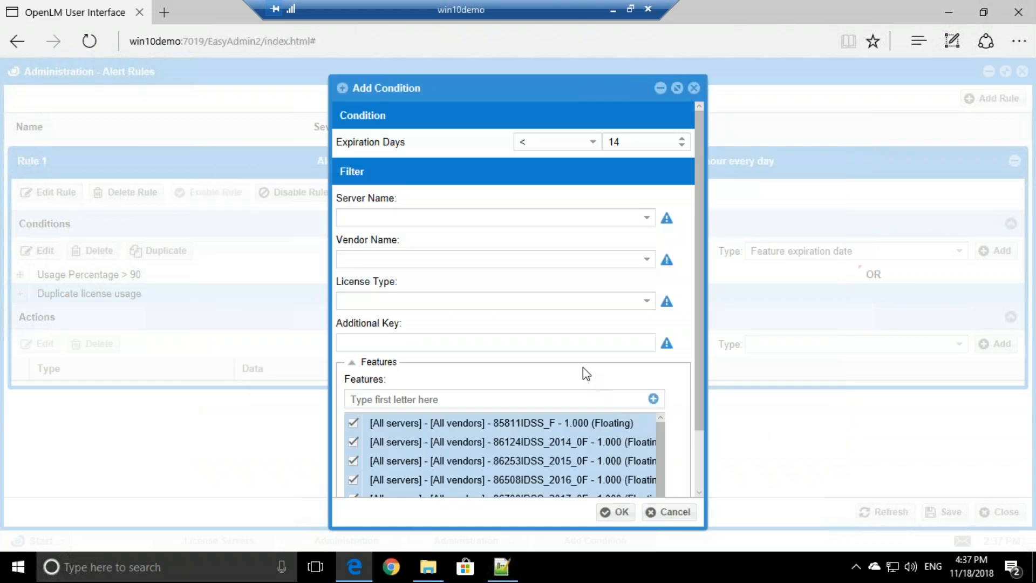
scroll(583, 367, "down", 3)
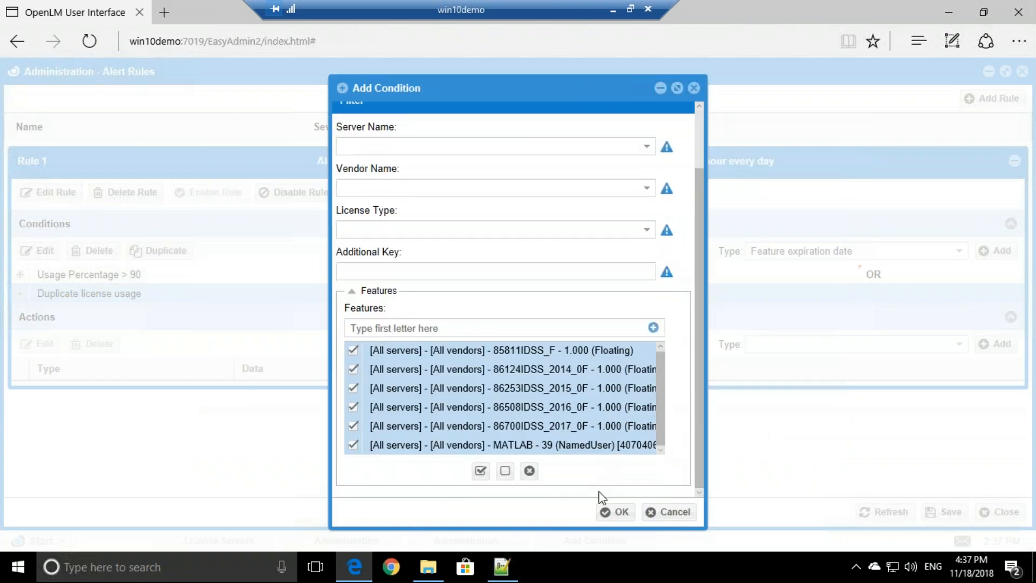
left_click(615, 512)
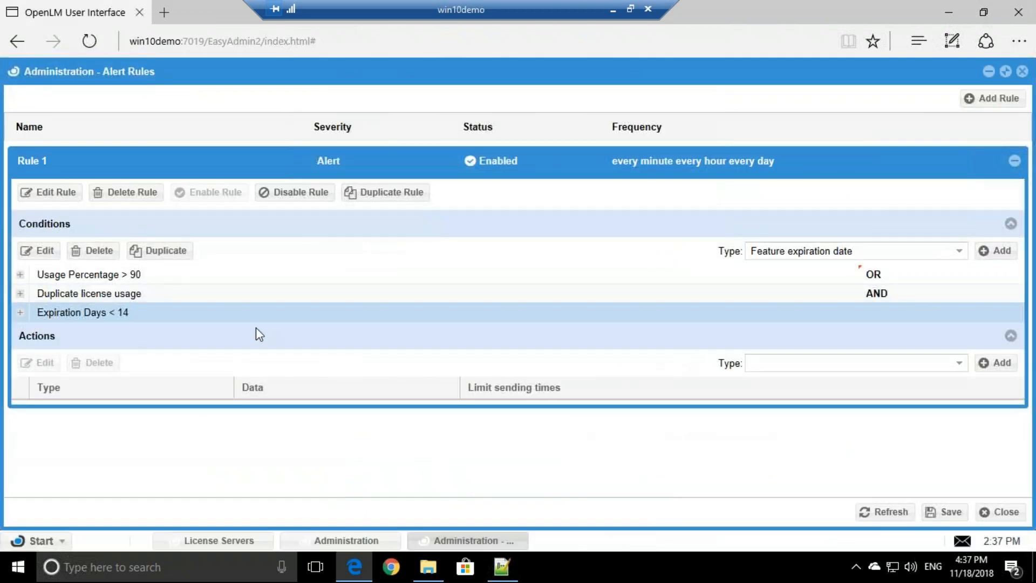
Join Duplicate license usage with OR and choose License servers not responding as the next type.
left_click(875, 294)
left_click(1017, 295)
left_click(869, 331)
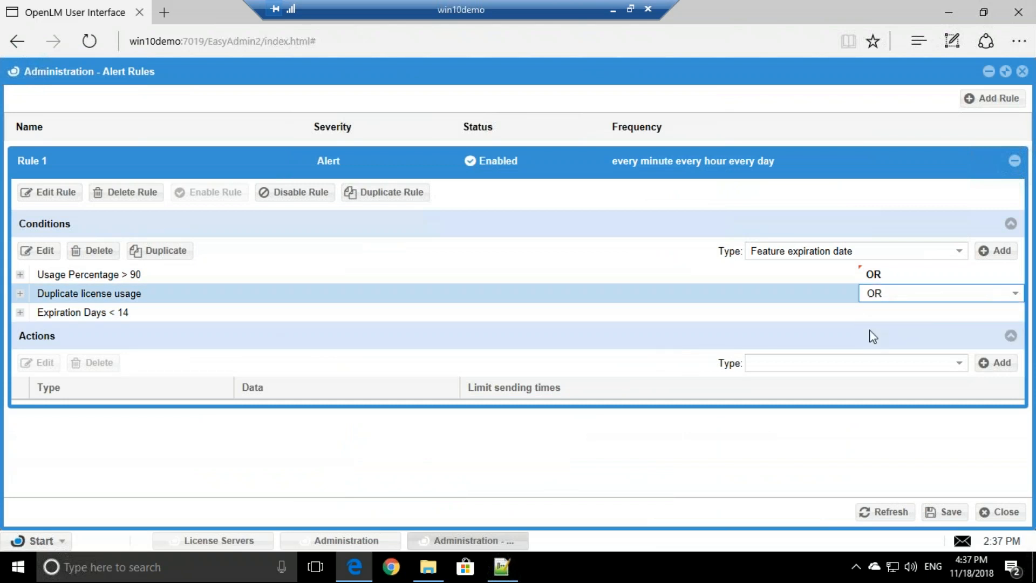
left_click(961, 254)
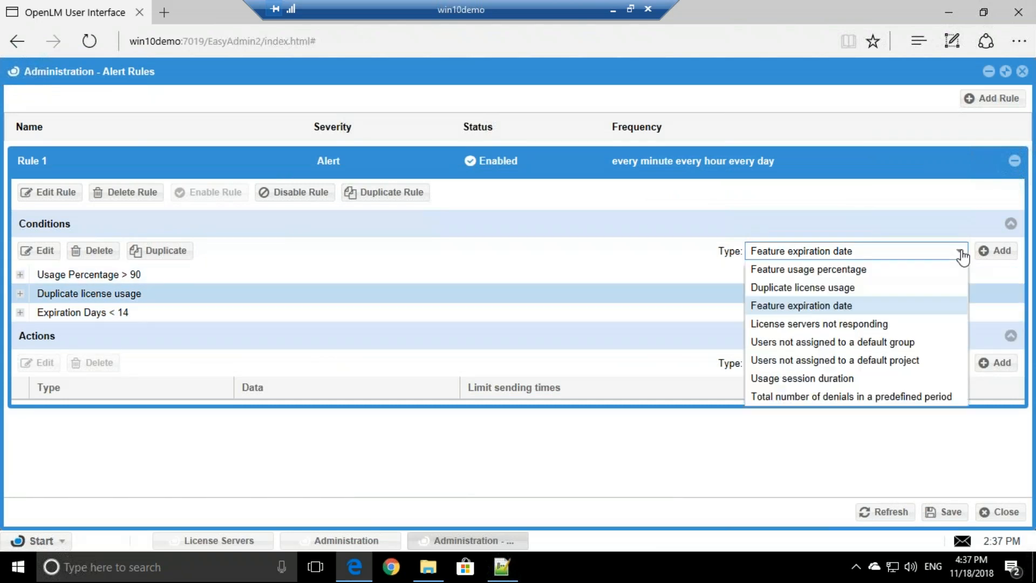
left_click(850, 326)
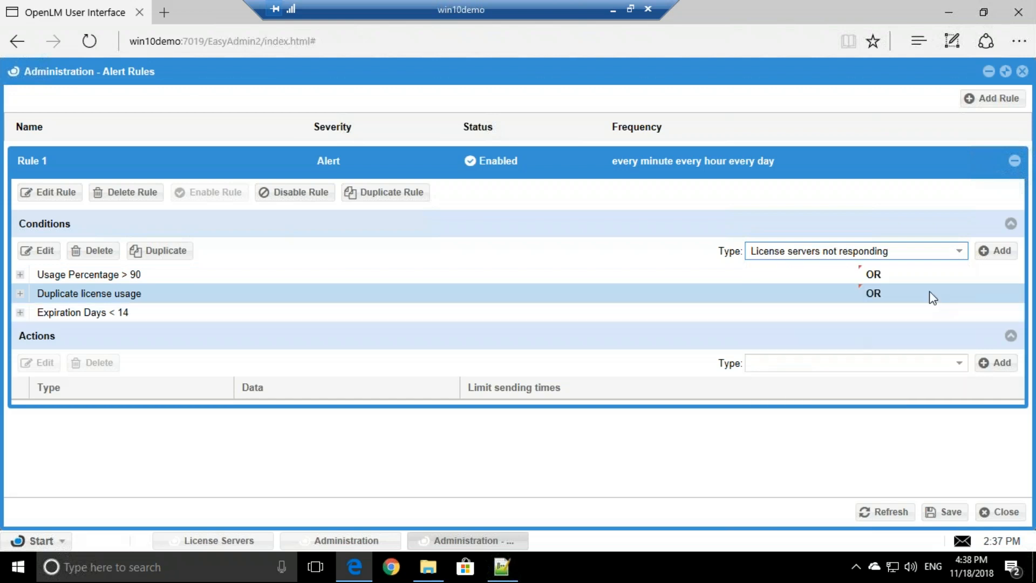
Add a License servers not responding condition for all servers and switch the Expiration Days join to OR.
left_click(998, 251)
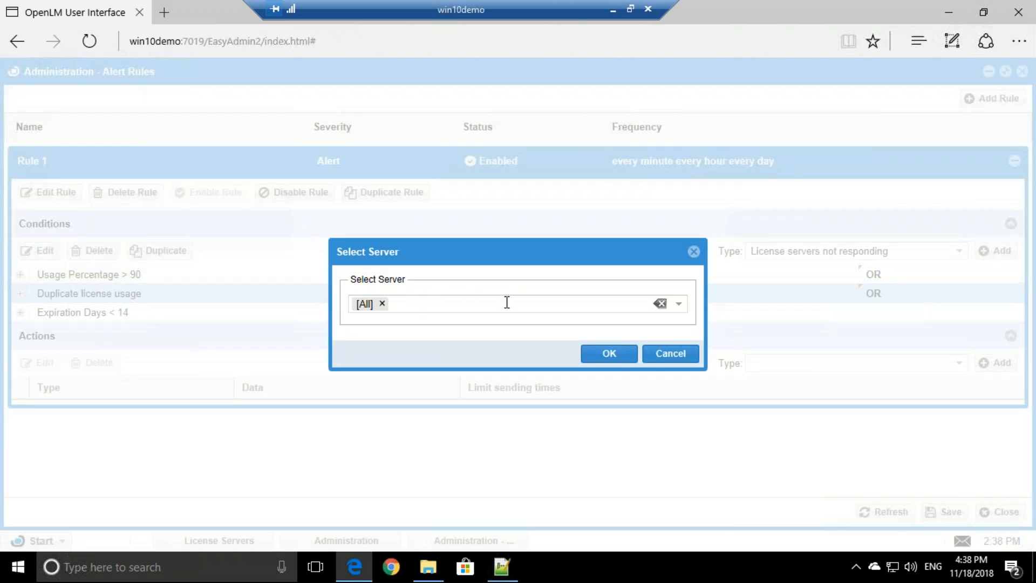
left_click(607, 354)
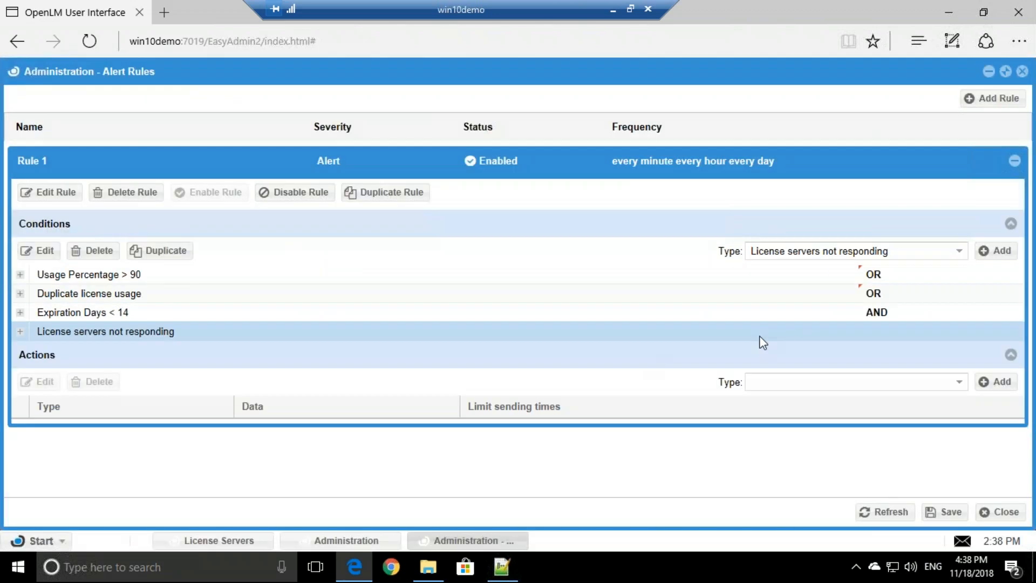
left_click(888, 318)
left_click(1013, 316)
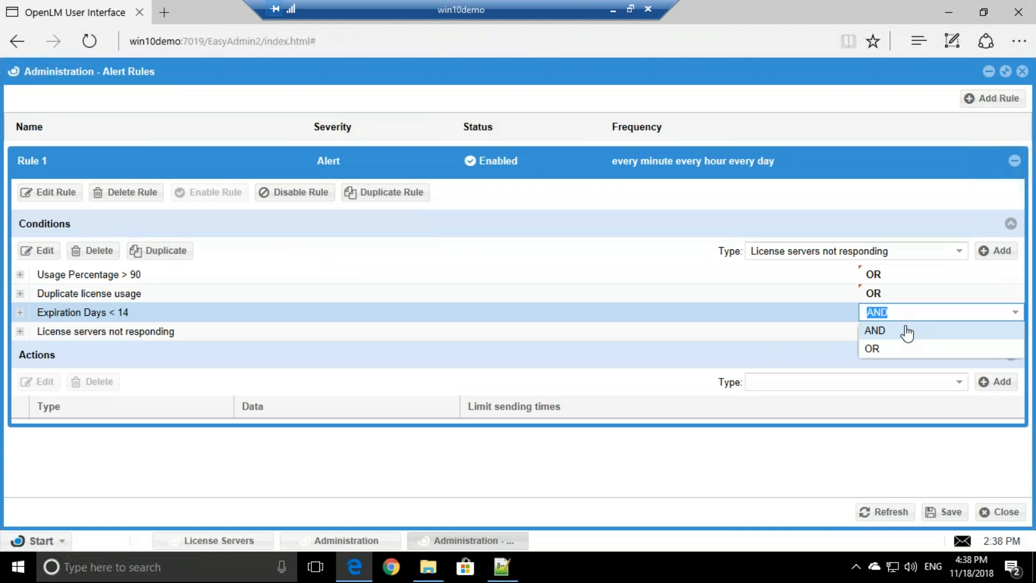
left_click(879, 347)
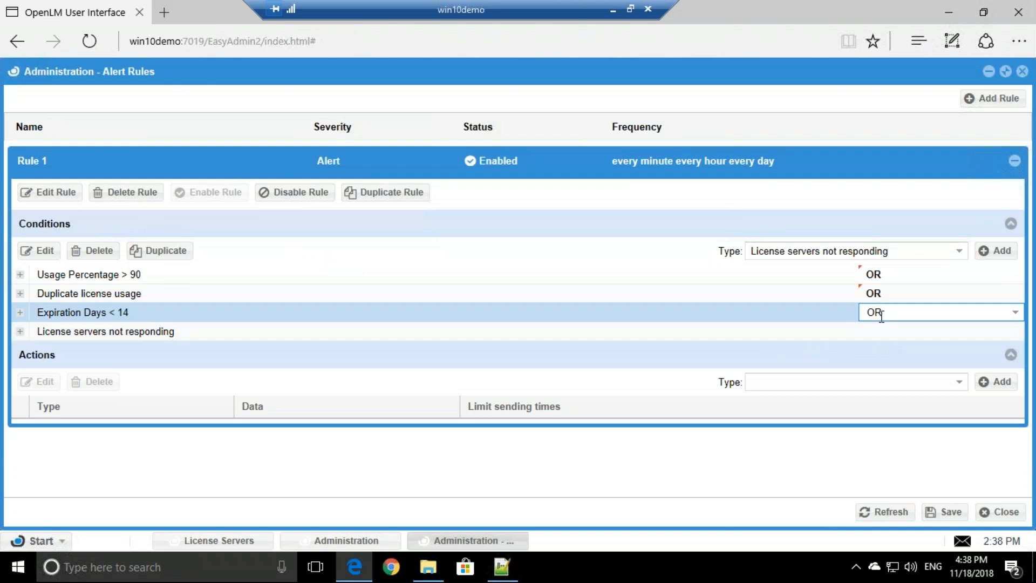
left_click(960, 253)
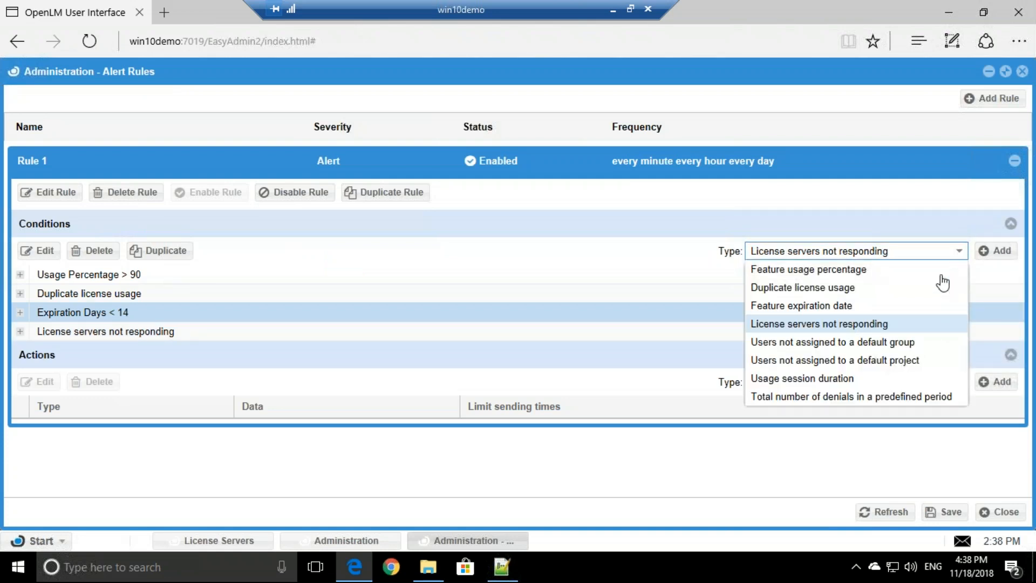
Add the 'Users not assigned to a default group' condition and switch the License servers not responding join to OR.
left_click(792, 345)
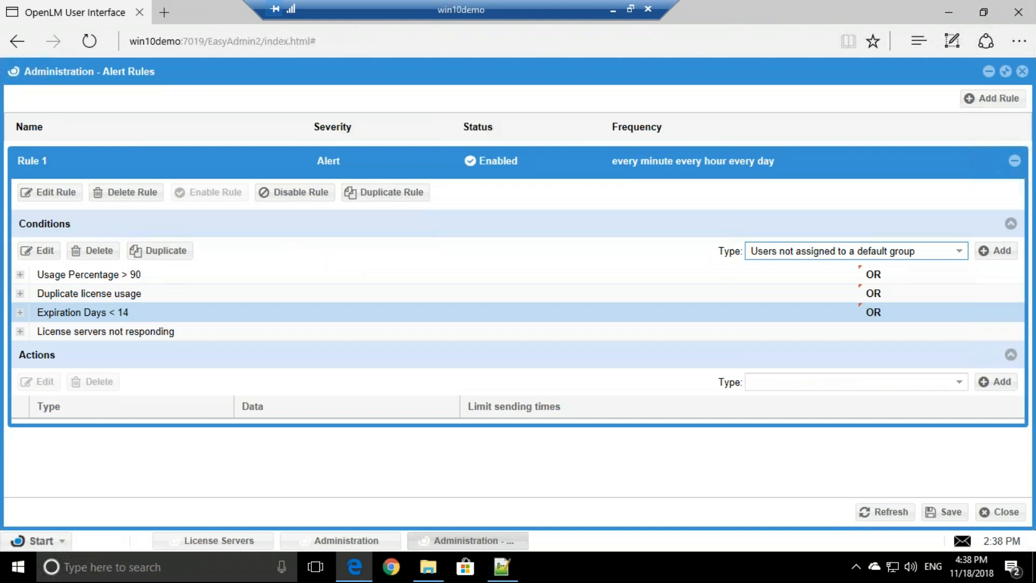
left_click(989, 251)
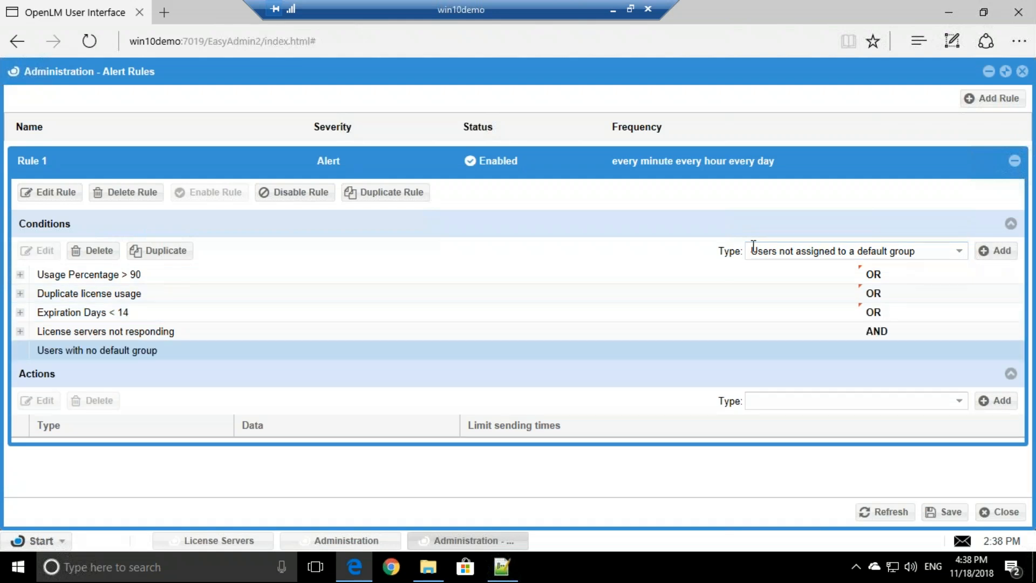
left_click(881, 334)
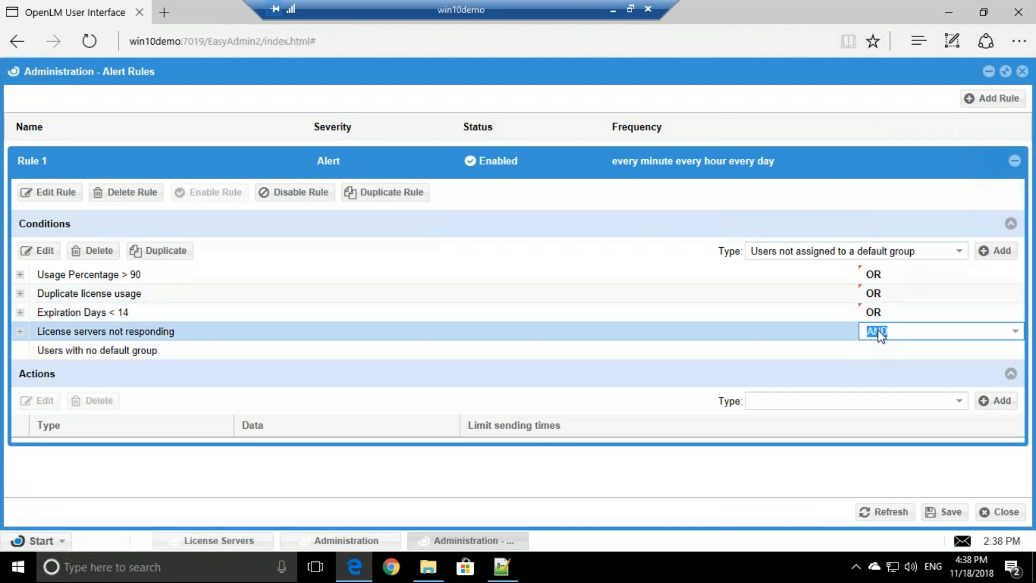
left_click(145, 355)
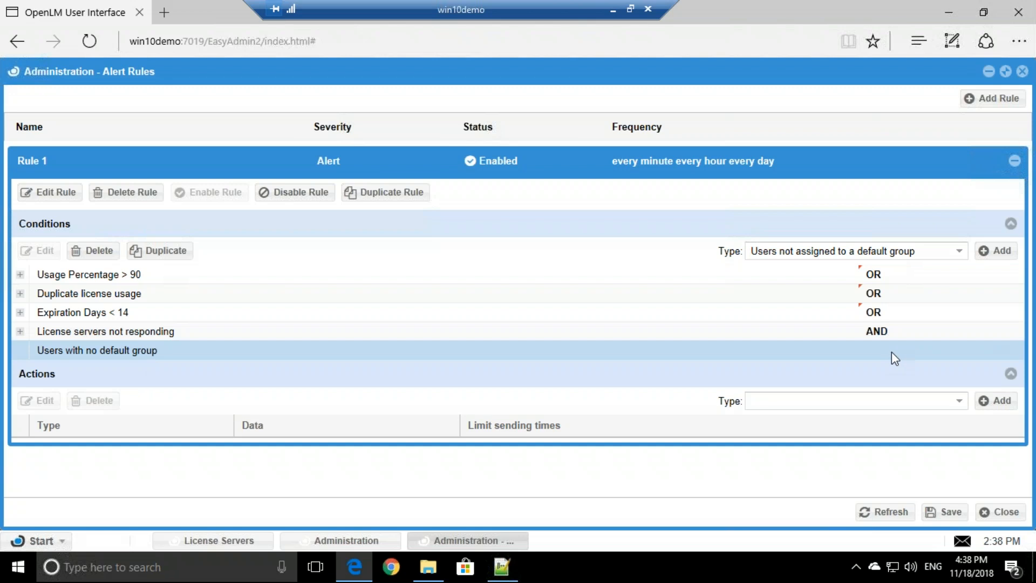
double_click(889, 336)
left_click(655, 353)
left_click(1015, 332)
left_click(872, 367)
left_click(959, 253)
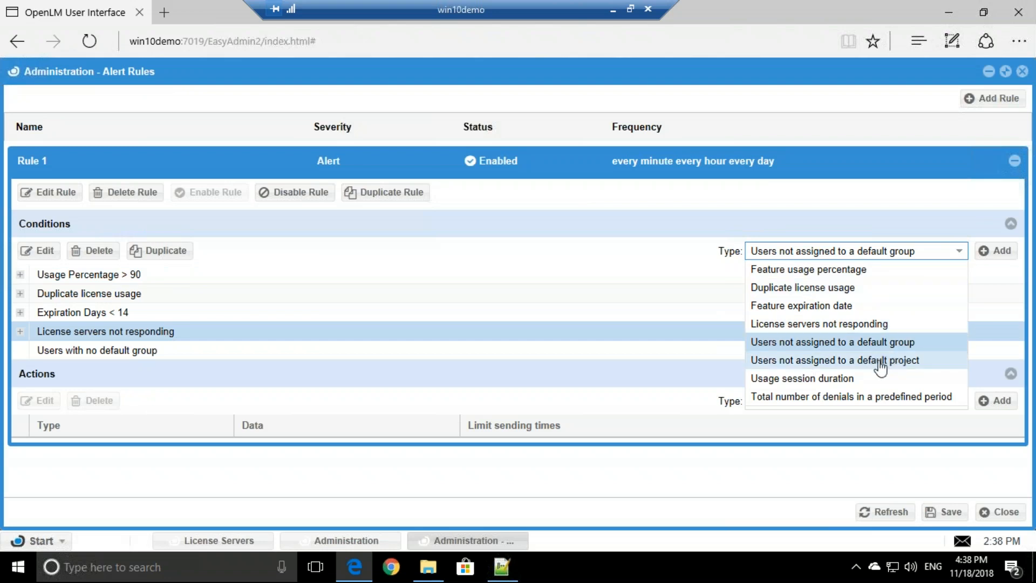
Add a Usage Period (in minutes) > 600 condition covering the first five features.
left_click(826, 379)
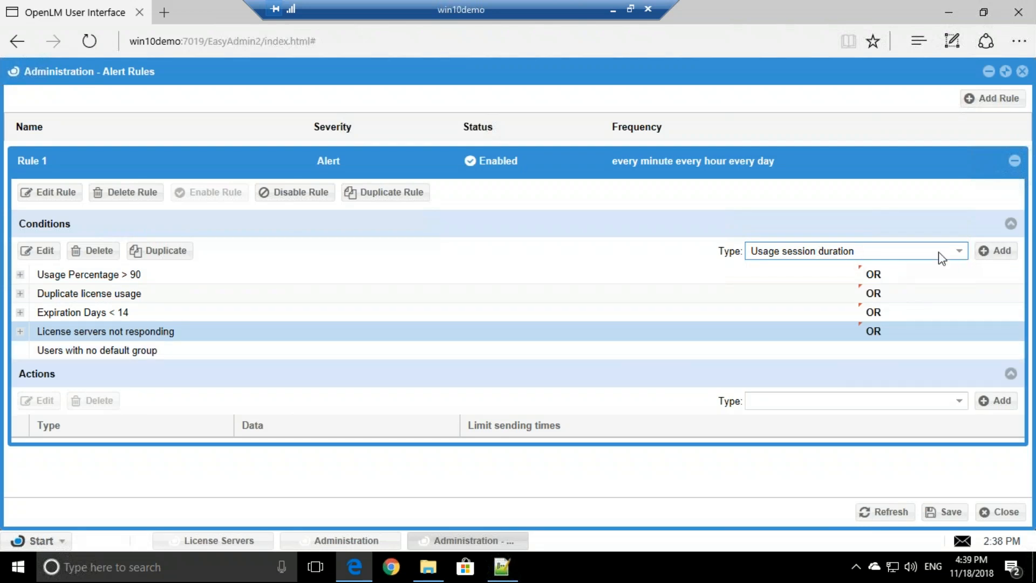
left_click(996, 249)
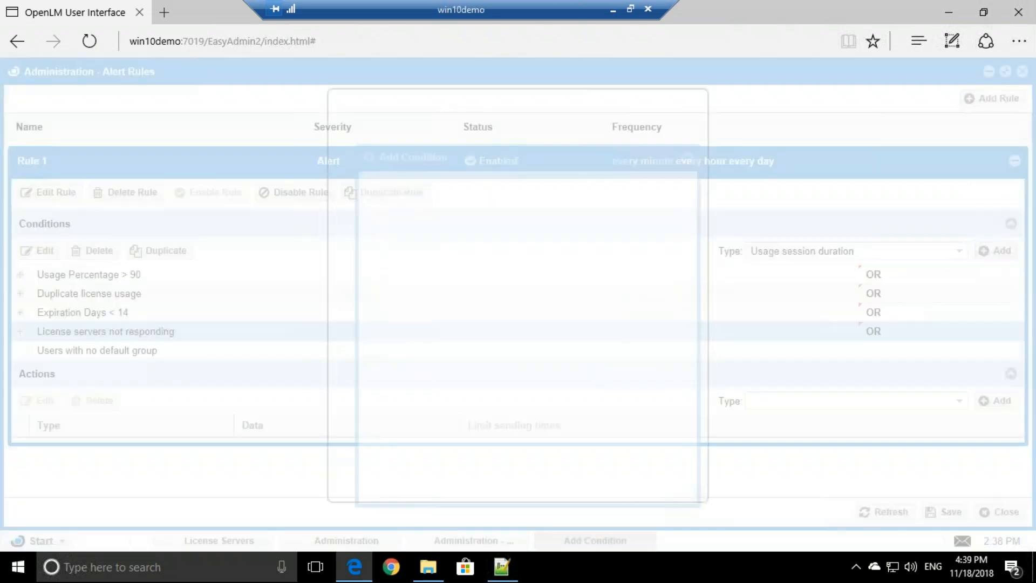
left_click(576, 169)
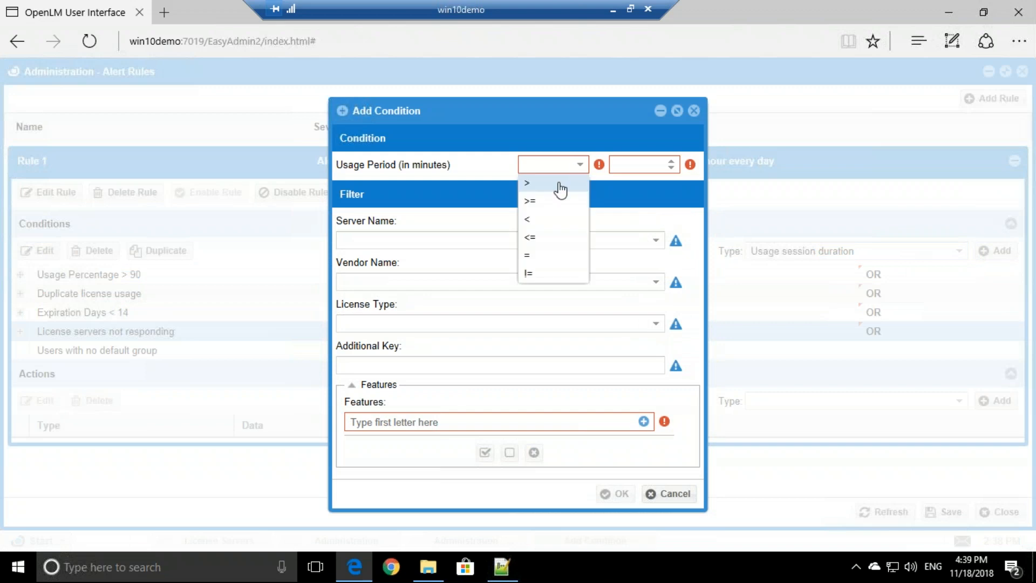
left_click(558, 182)
left_click(642, 166)
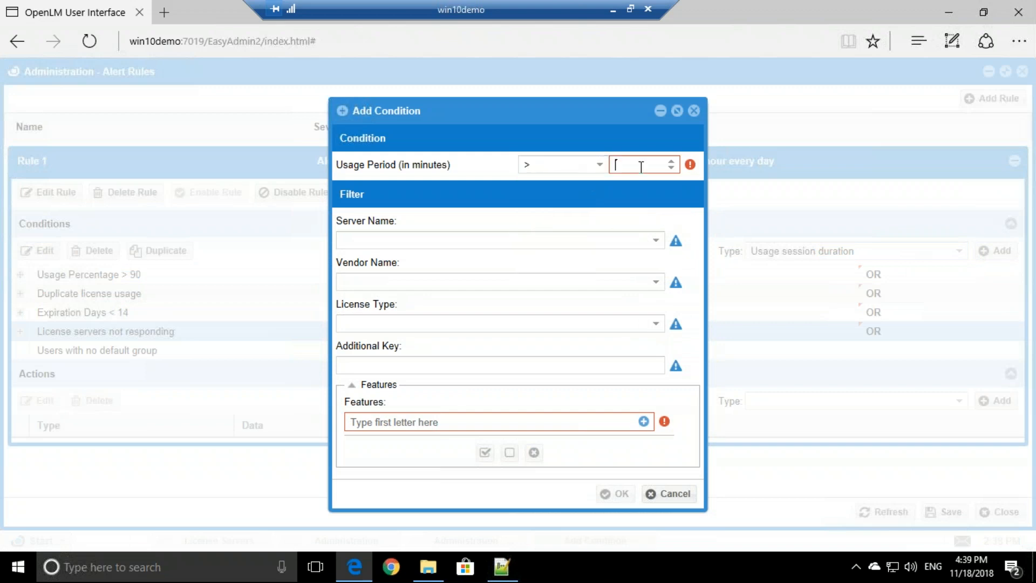
type("600")
left_click_drag(625, 165, 611, 162)
left_click(638, 170)
left_click(644, 421)
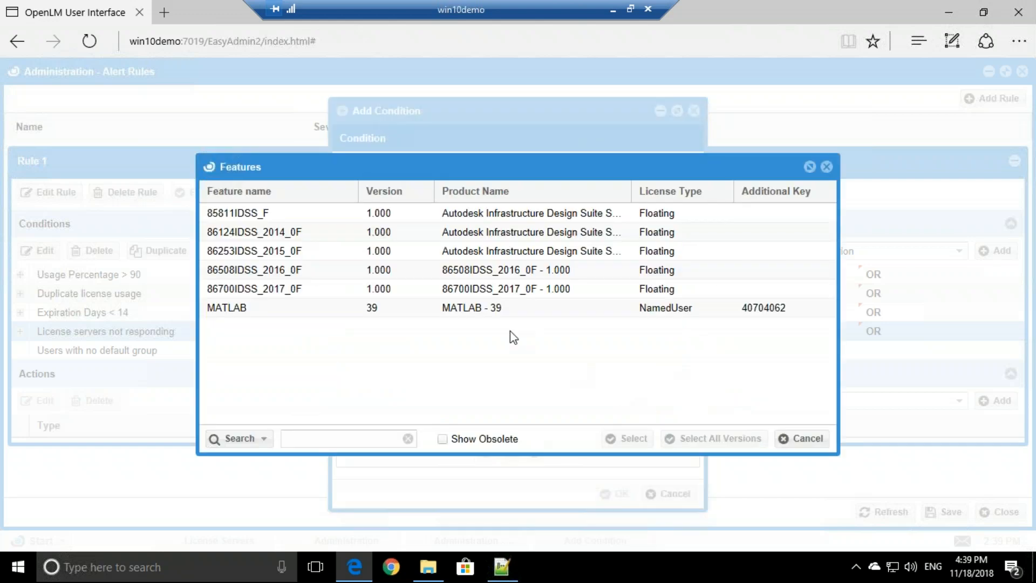
left_click(429, 289, "shift")
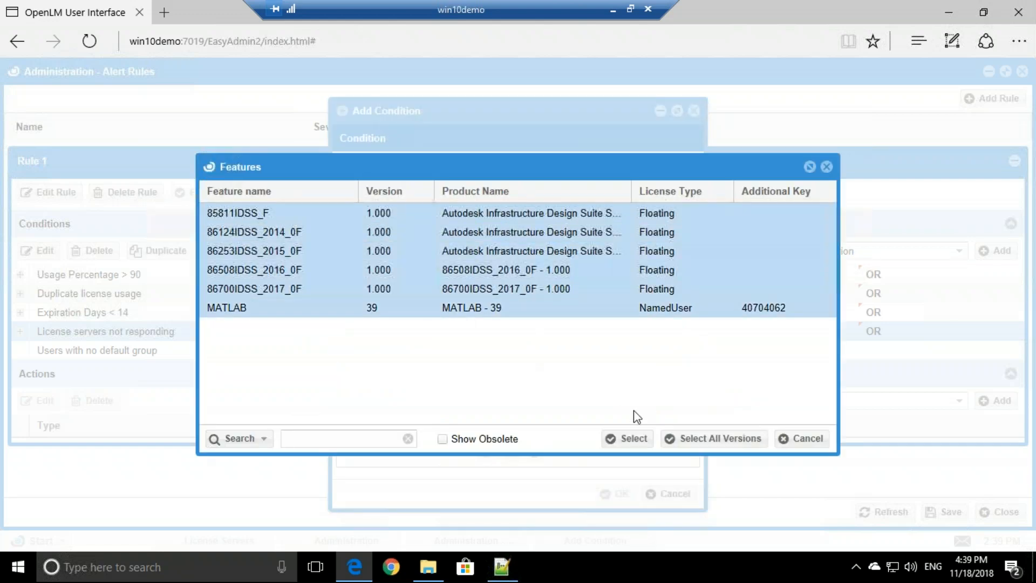
left_click(633, 439)
left_click(616, 511)
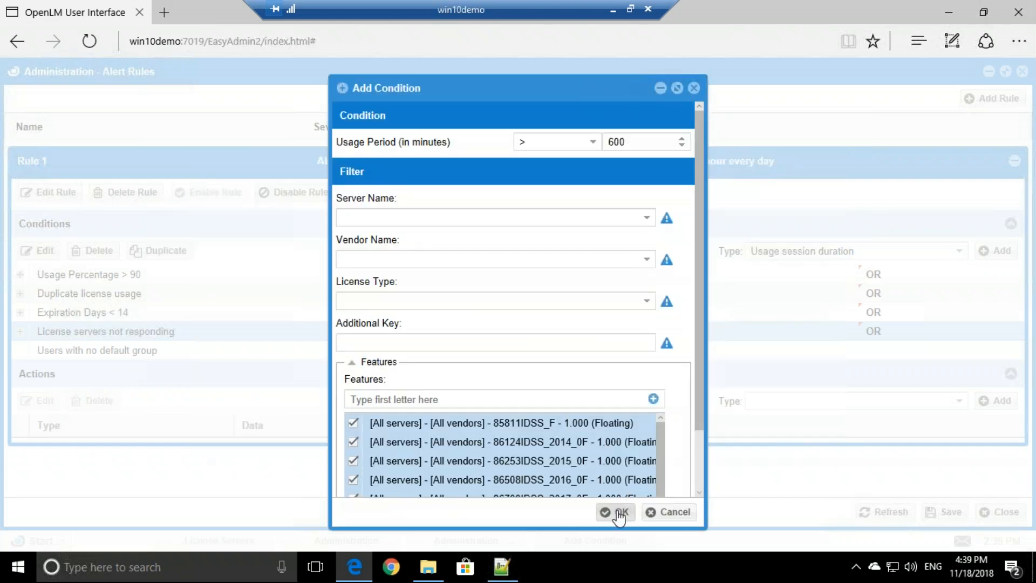
Join the Users with no default group condition with OR.
left_click(886, 351)
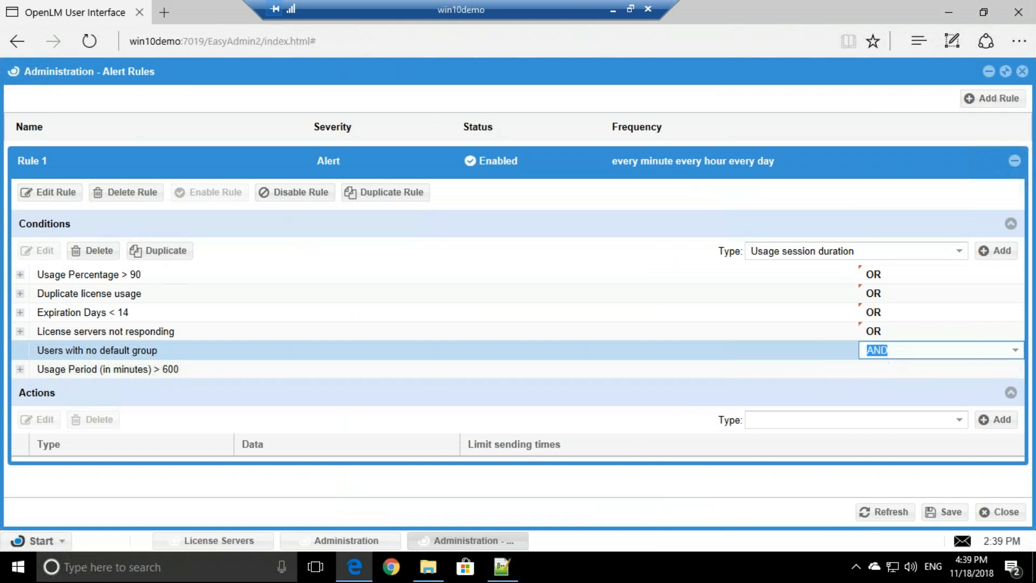
left_click(1016, 351)
left_click(897, 386)
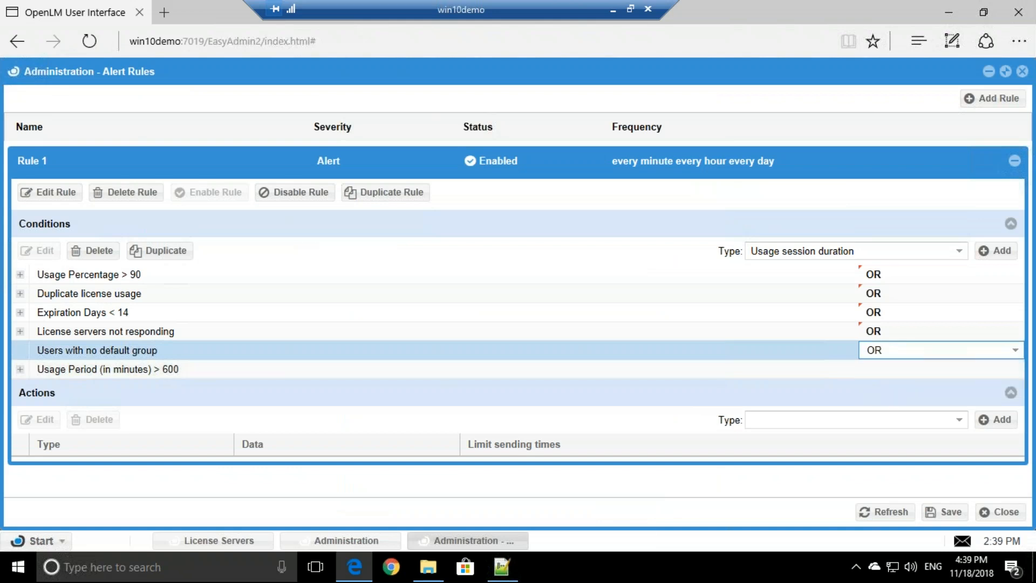
left_click(959, 253)
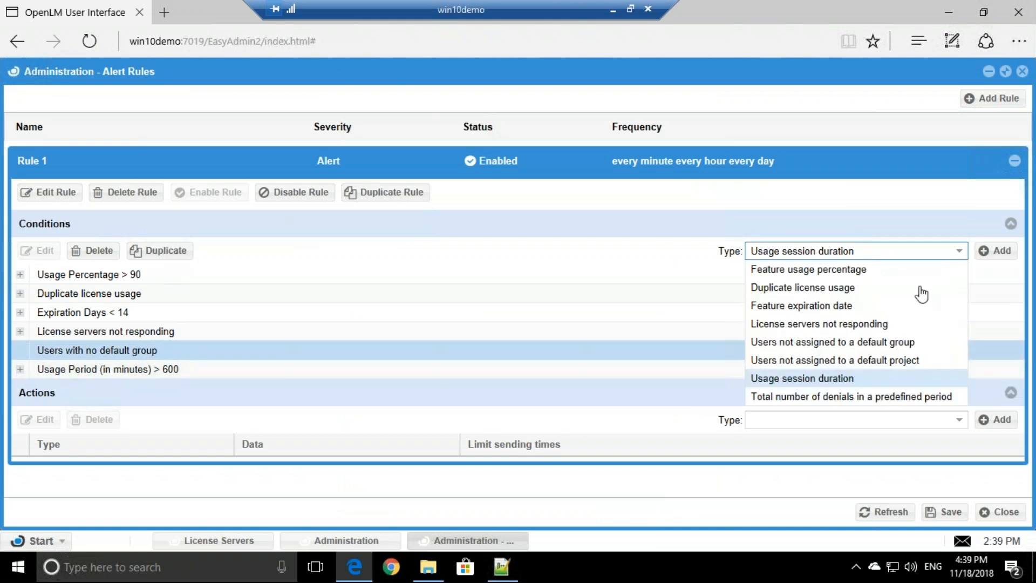
Add a Total number of denials condition: maximum 100 denials in 10 minutes.
left_click(798, 396)
left_click(994, 251)
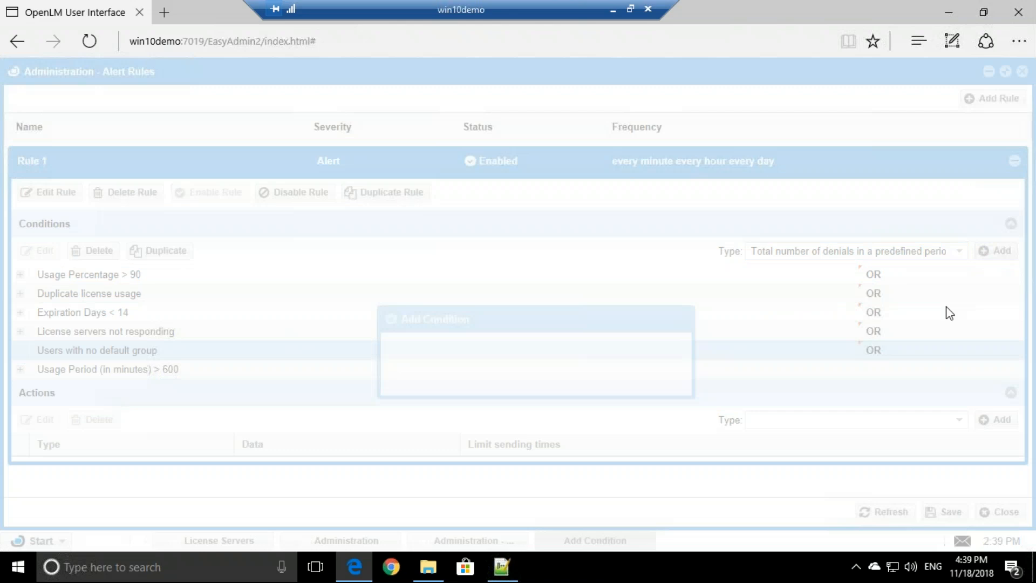
left_click(465, 316)
type("00")
left_click(621, 313)
type("0")
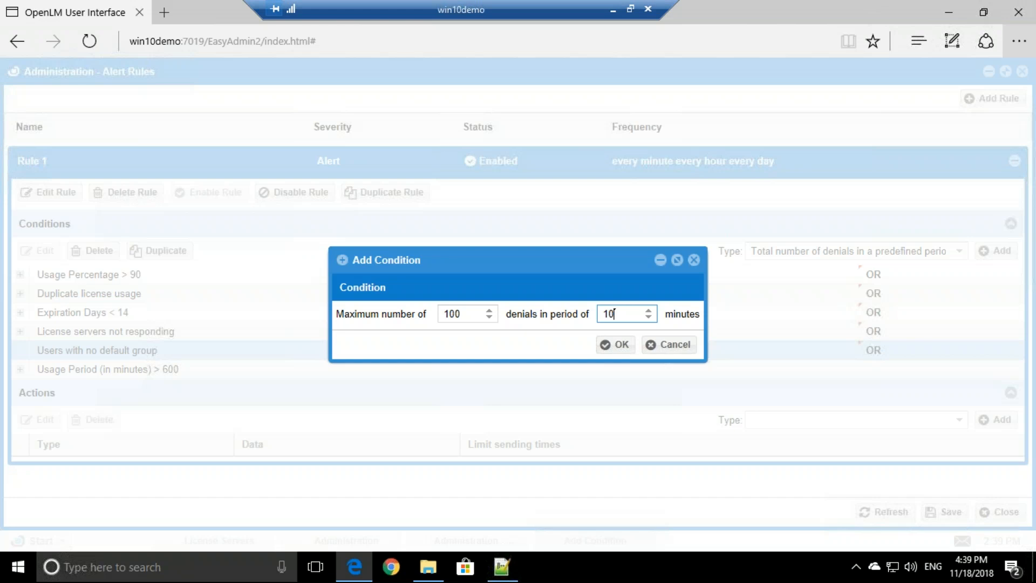
left_click(611, 347)
Join the Usage Period condition with OR.
left_click(889, 371)
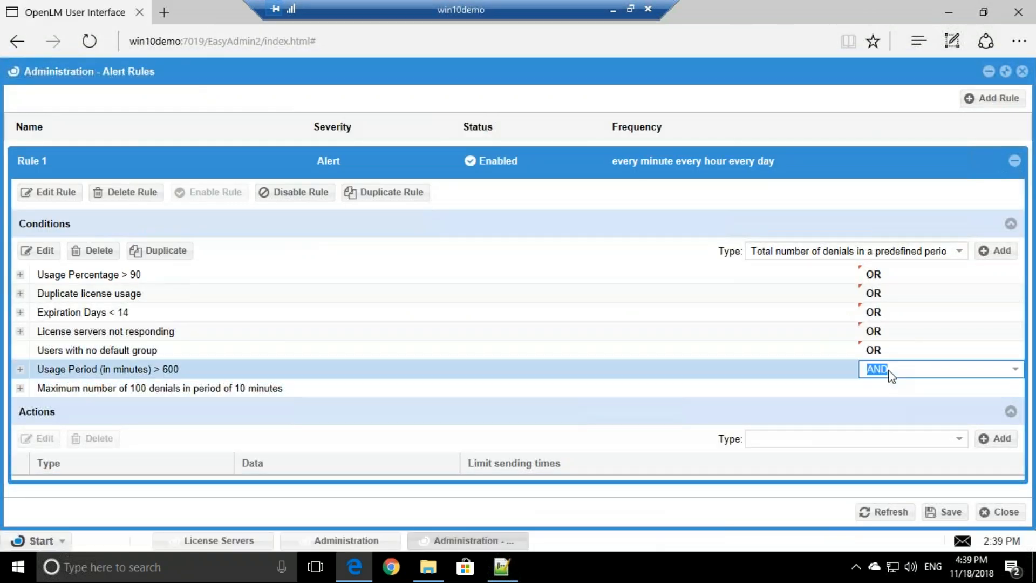
left_click(1006, 373)
left_click(898, 406)
left_click(832, 418)
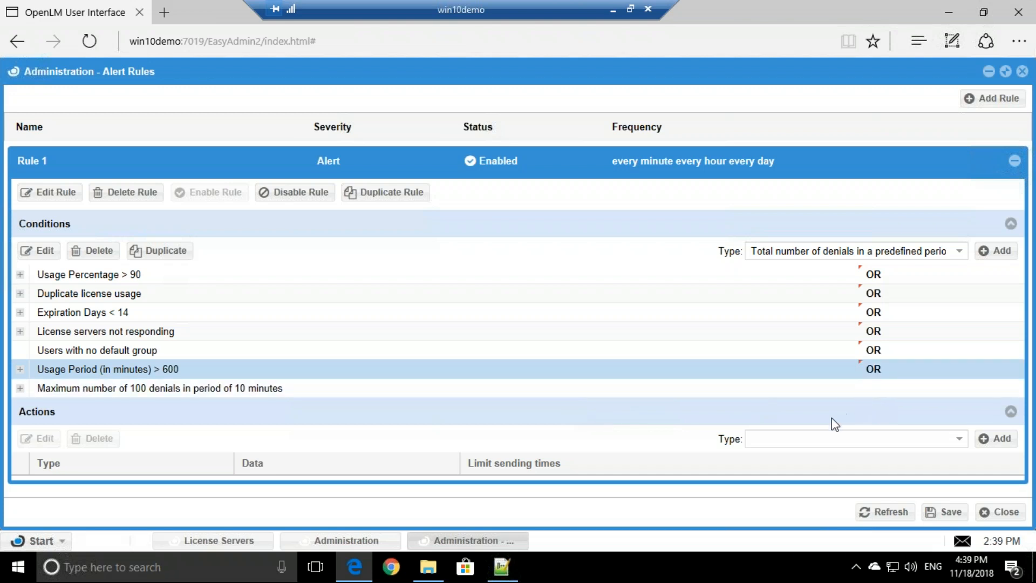
Start a Send an Email action with Notify also involved users ticked.
left_click(959, 441)
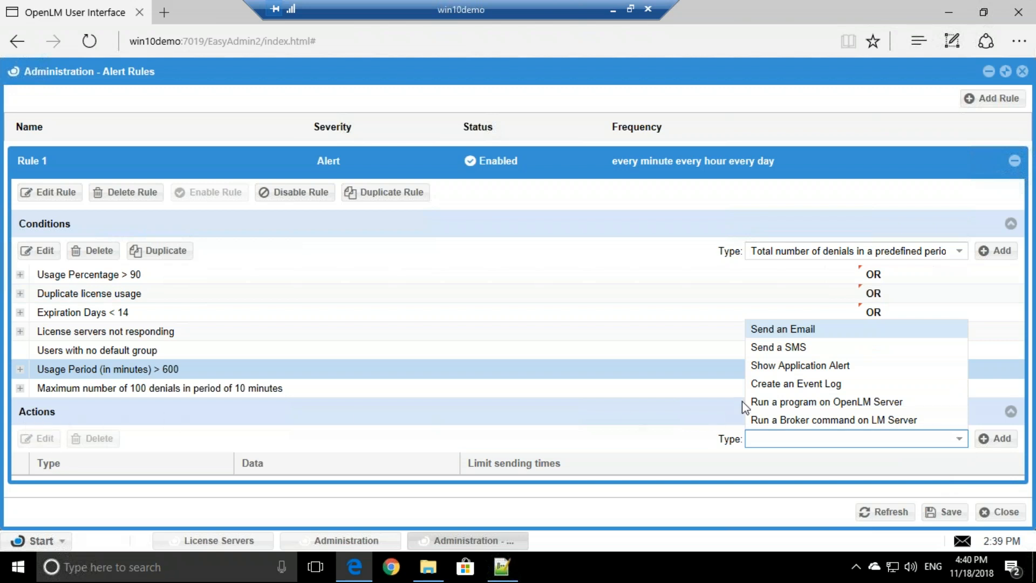
left_click(804, 331)
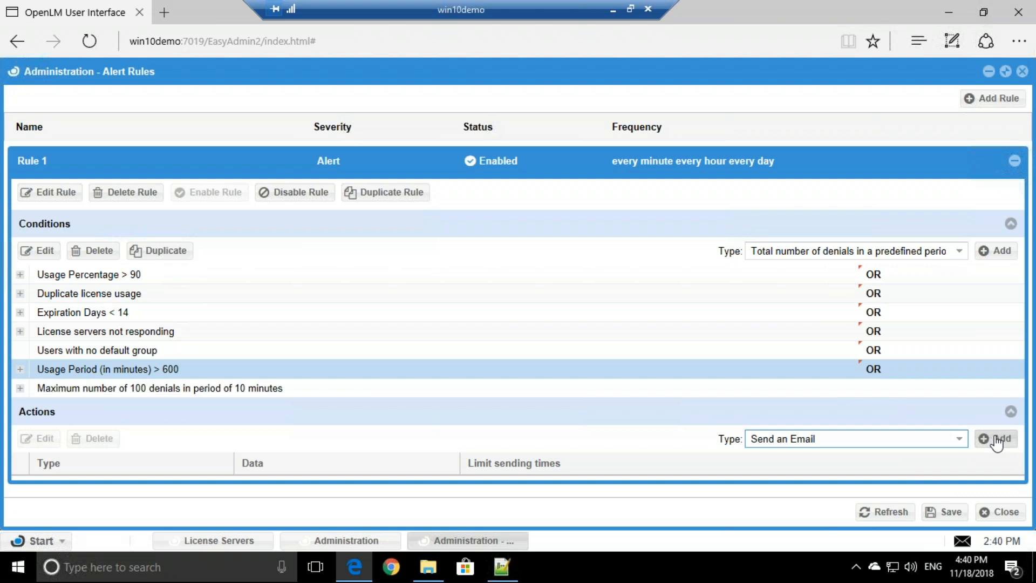
left_click(998, 440)
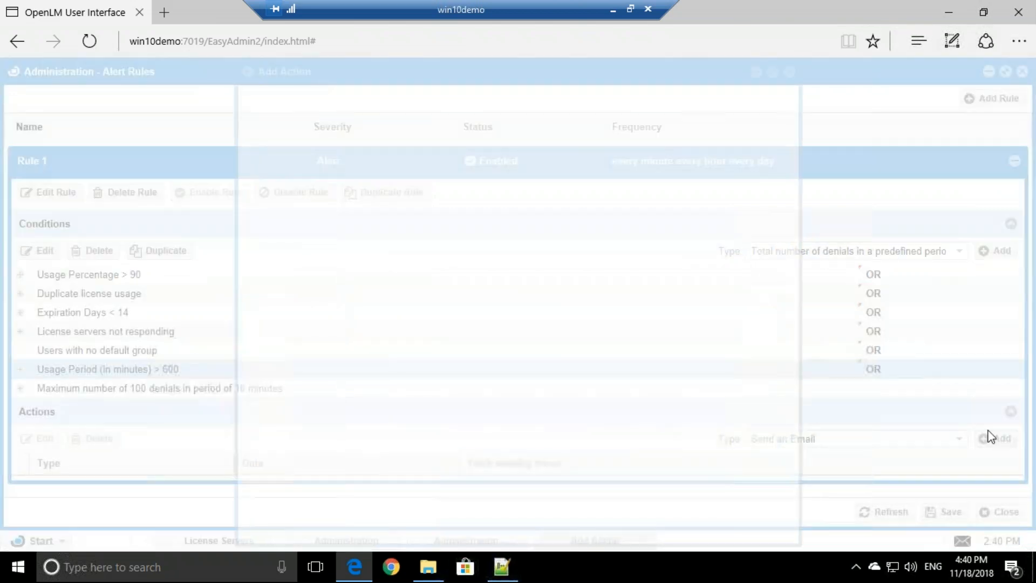
left_click(103, 164)
left_click(97, 218)
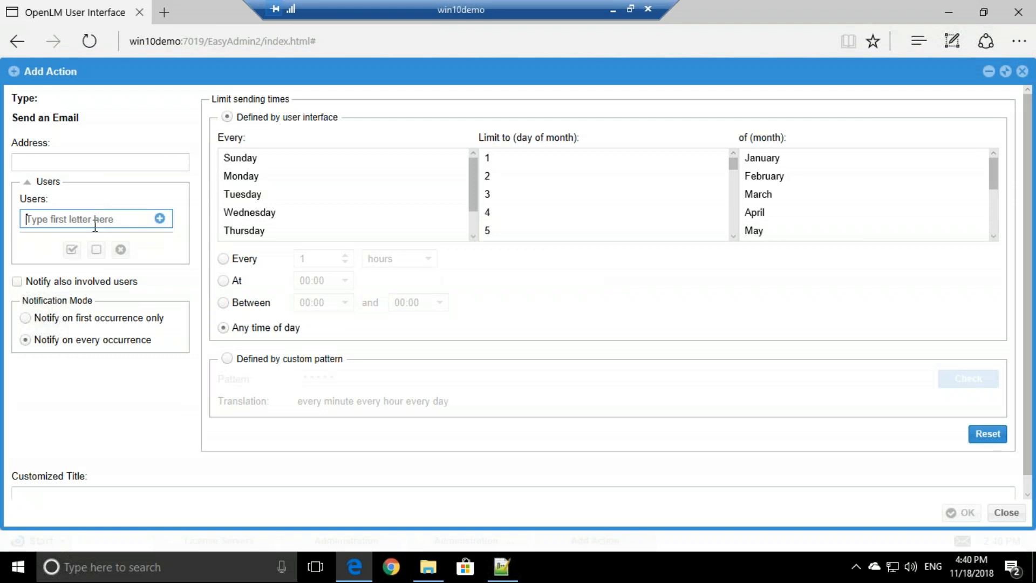
left_click(18, 281)
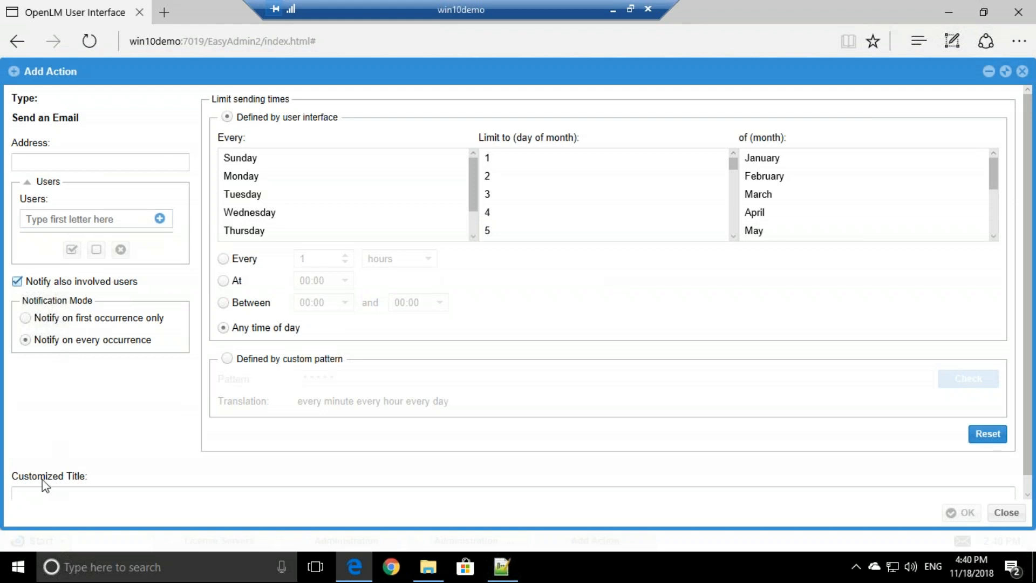
Enter the recipient's e-mail address for the Send an Email action.
left_click(46, 495)
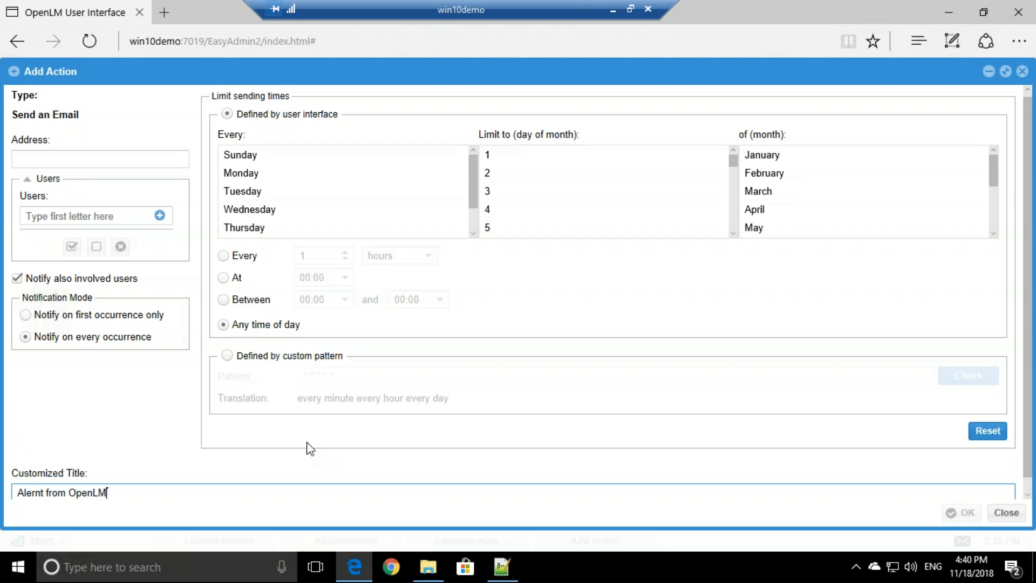
left_click(129, 157)
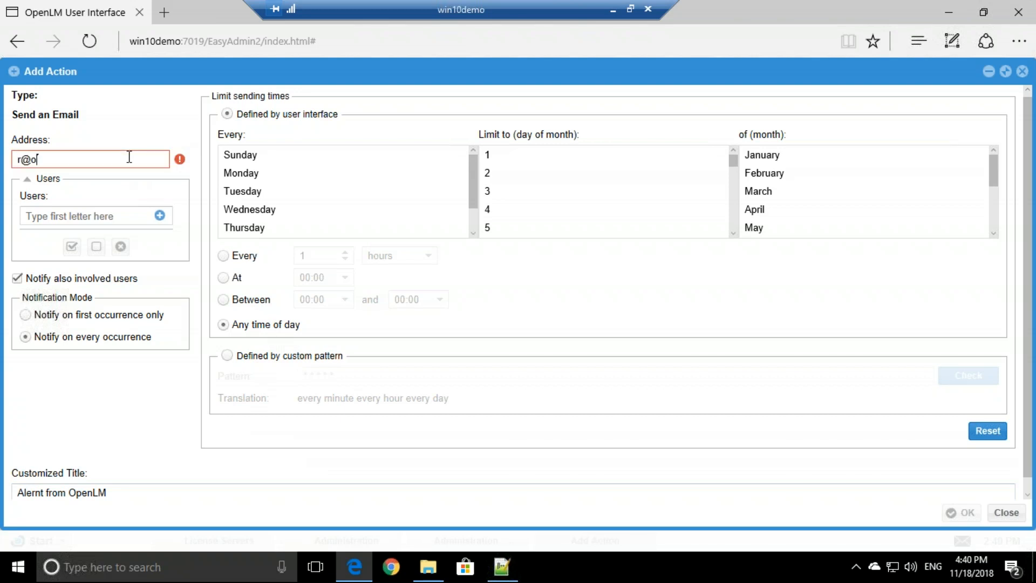
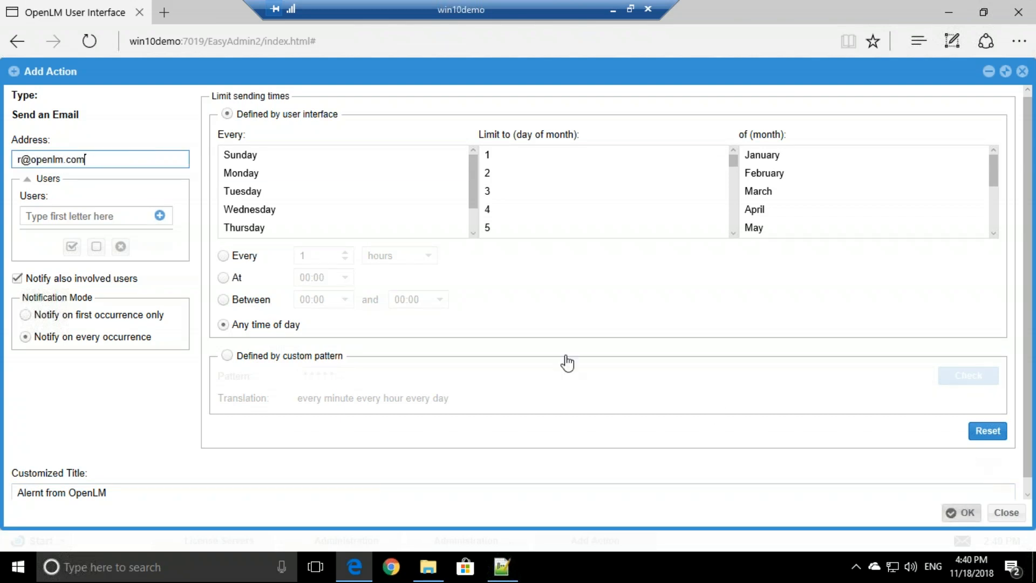
scroll(90, 463, "down", 1)
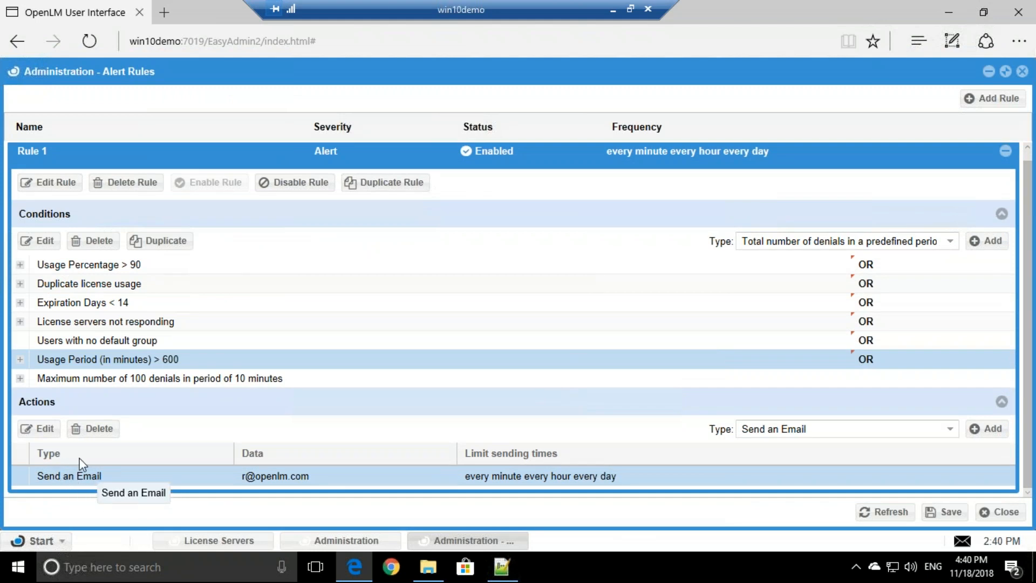
left_click(951, 429)
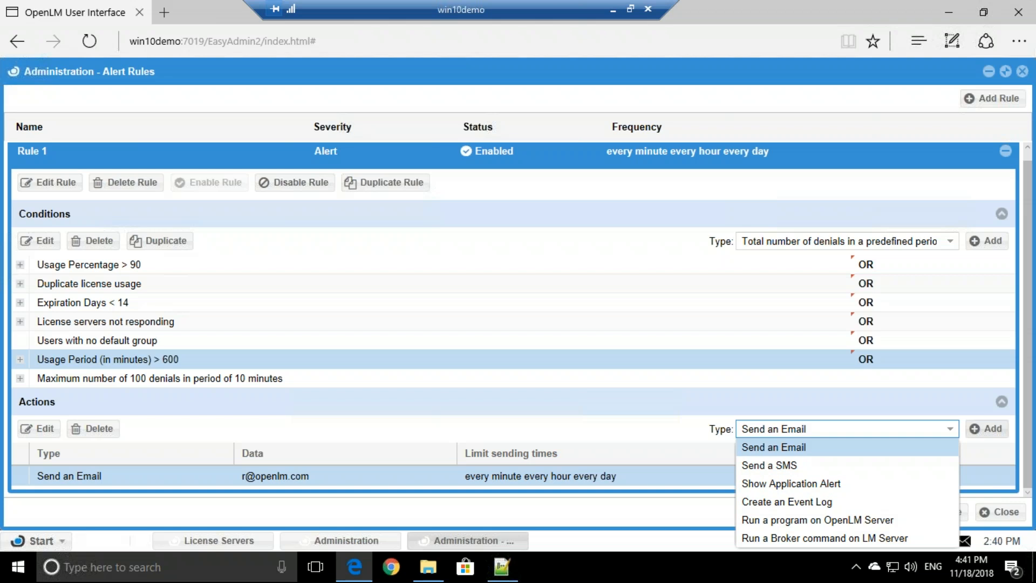
left_click(776, 520)
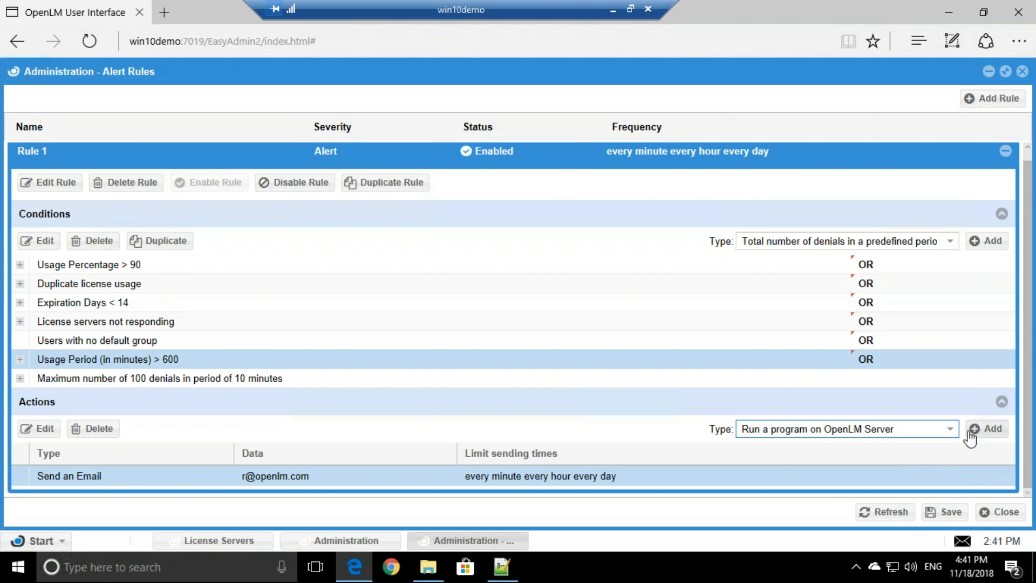
left_click(987, 429)
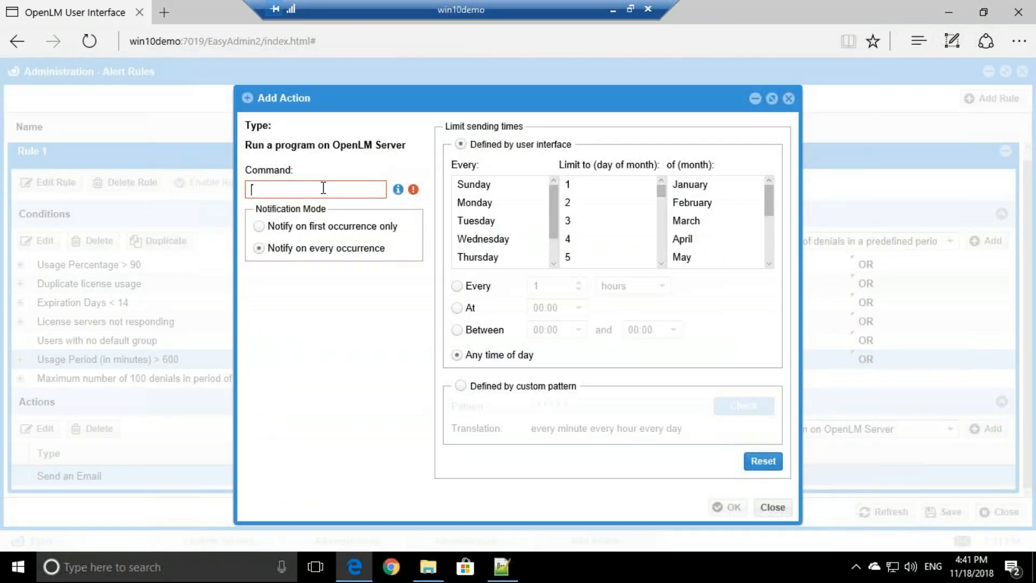
left_click(788, 98)
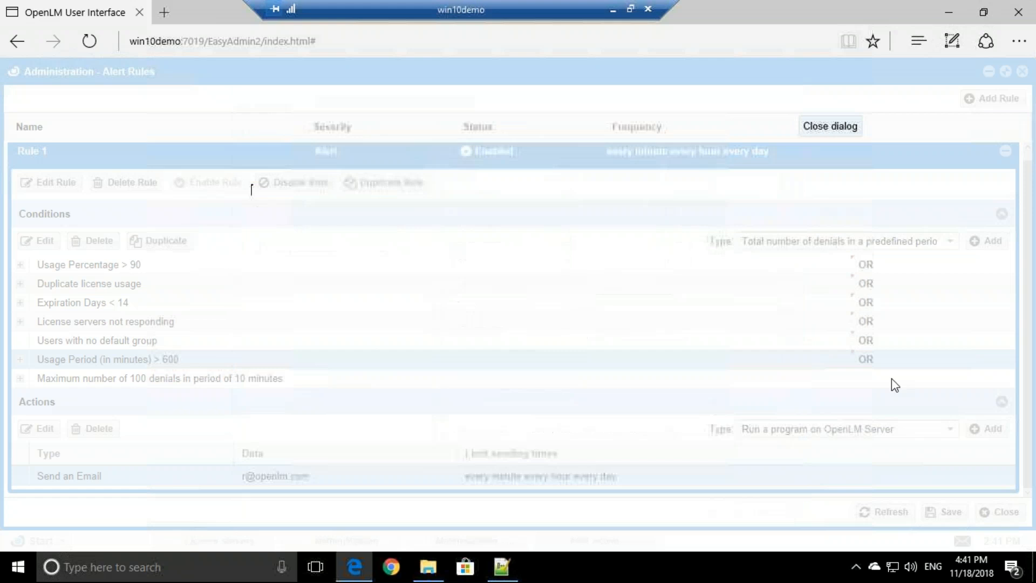
left_click(949, 430)
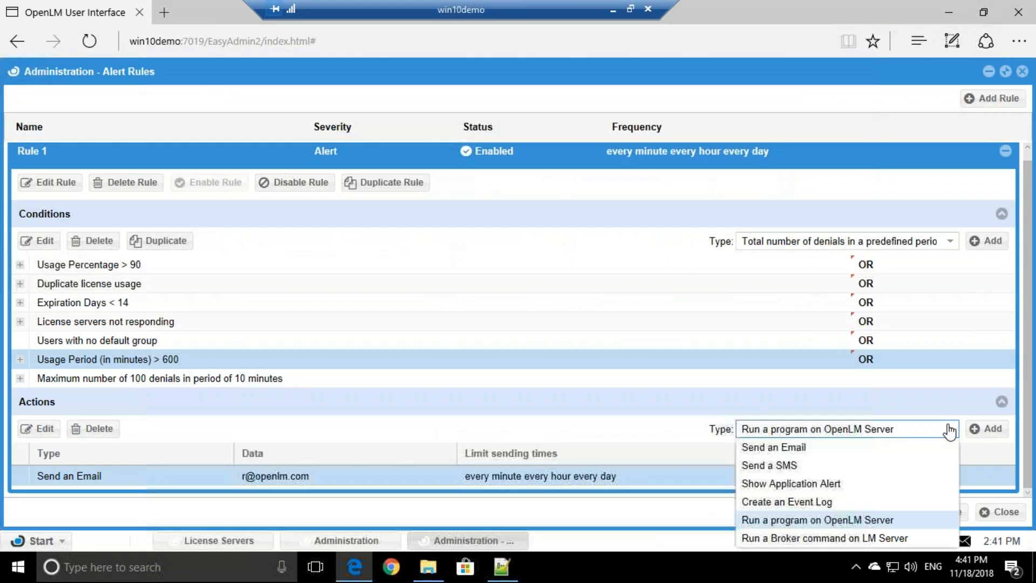
left_click(850, 539)
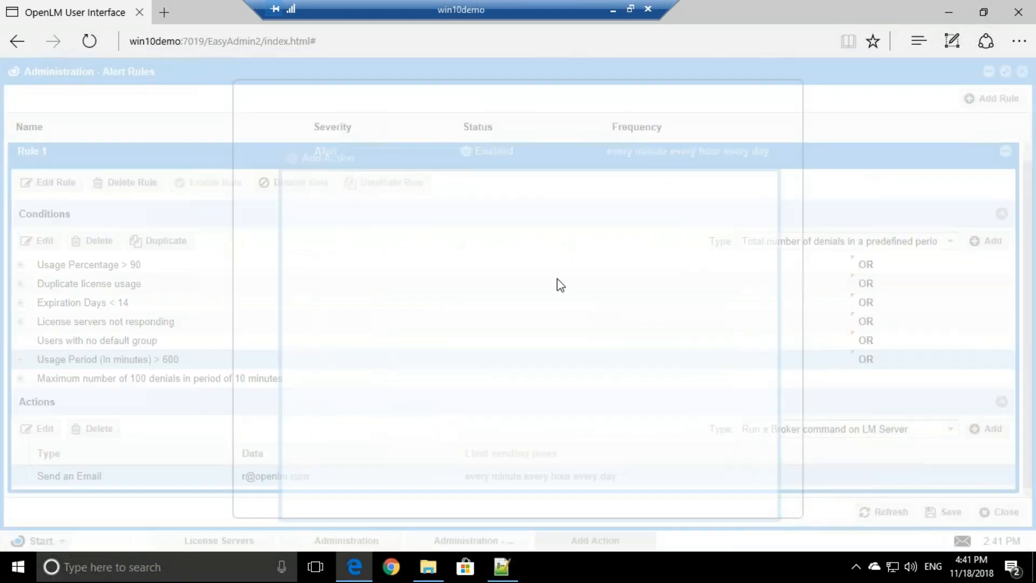
left_click(396, 193)
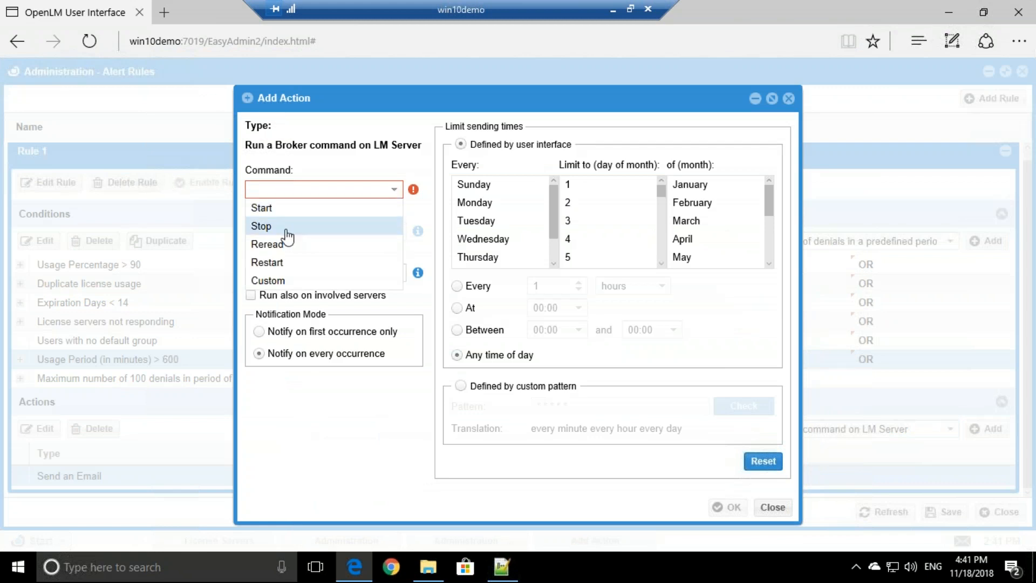
left_click(290, 282)
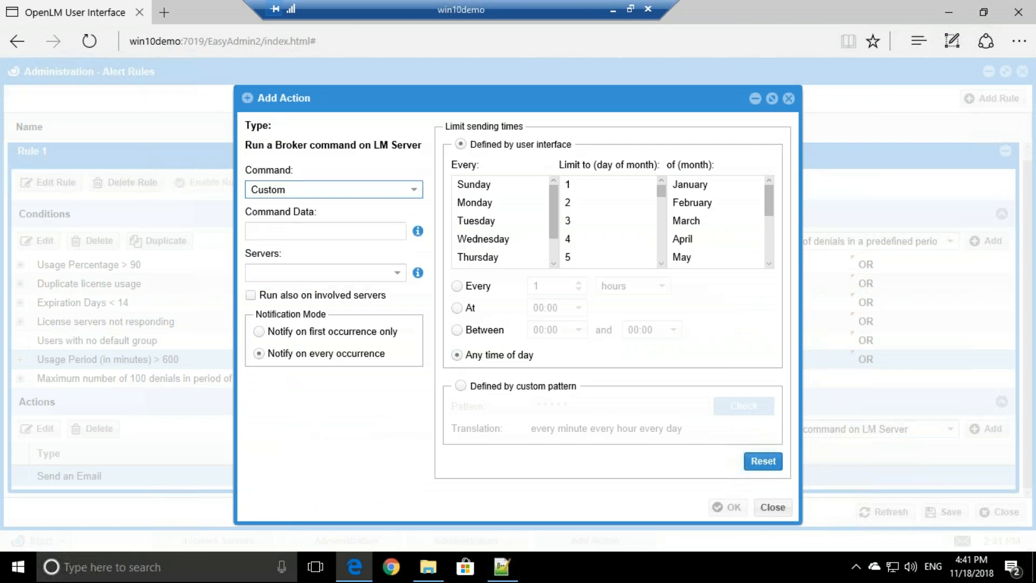
left_click(773, 507)
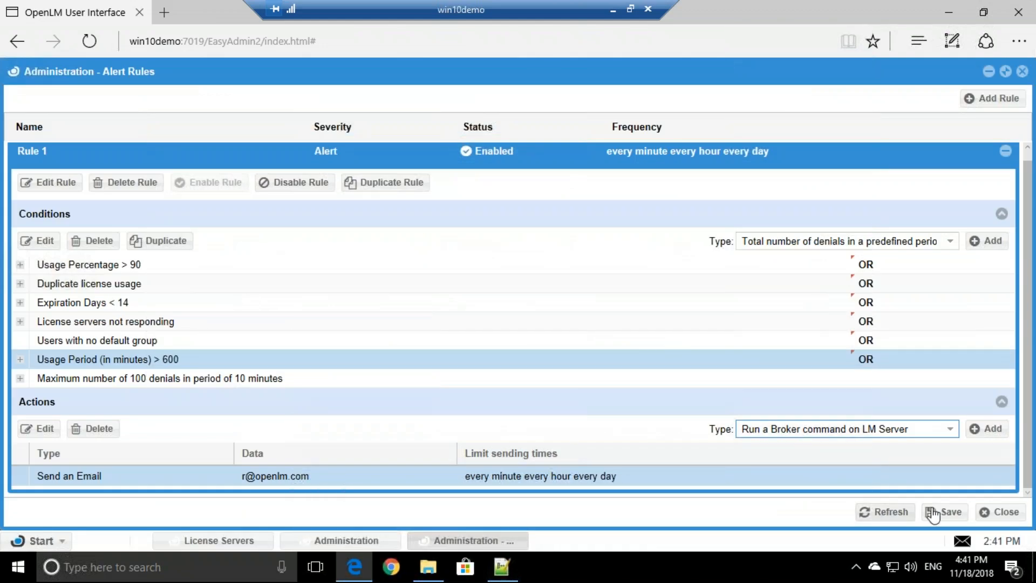
Save Rule 1 in Alert Rules and dismiss the empty new alert rule form.
scroll(921, 348, "up", 1)
scroll(930, 351, "down", 1)
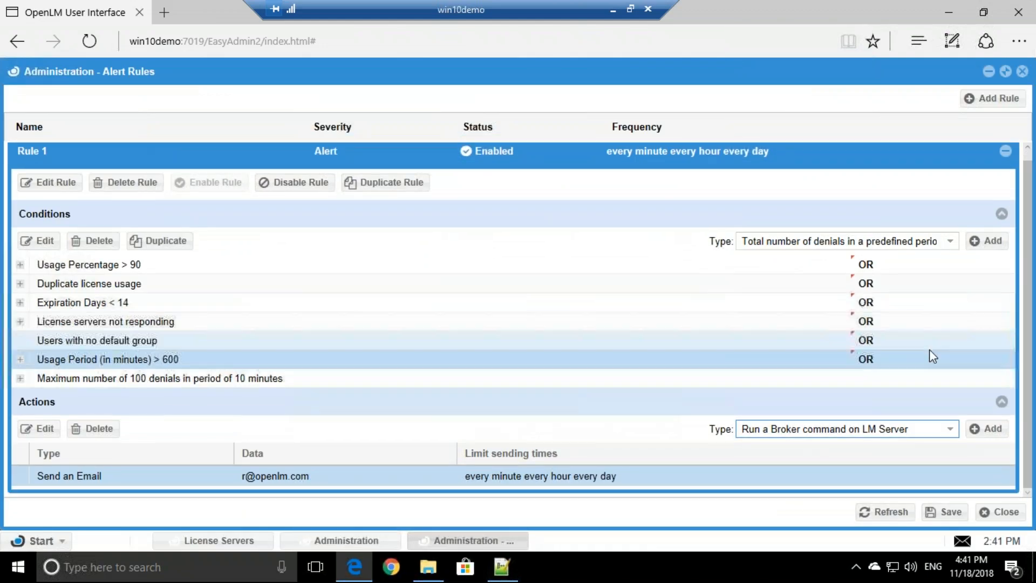
left_click(944, 516)
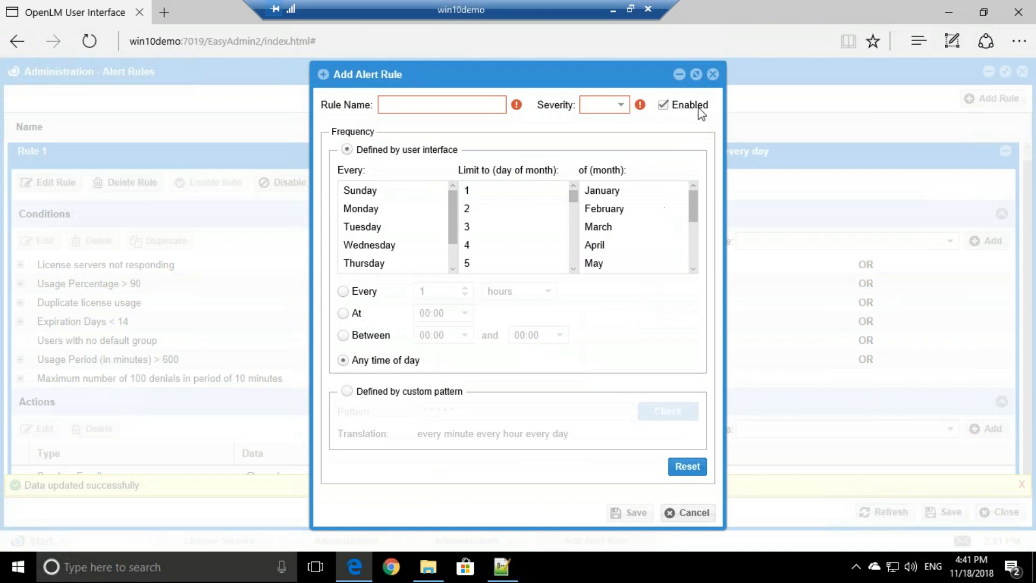
left_click(712, 75)
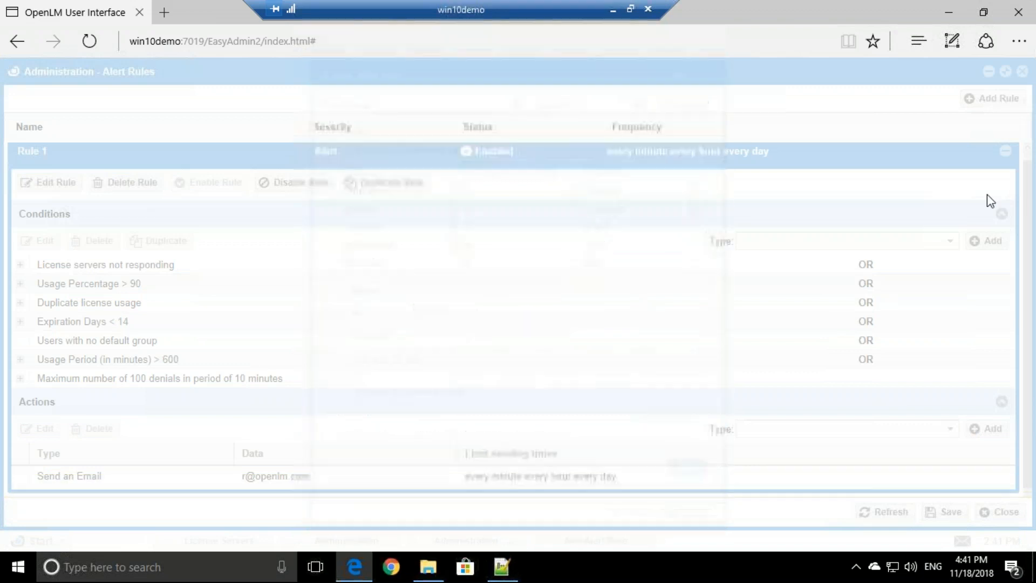